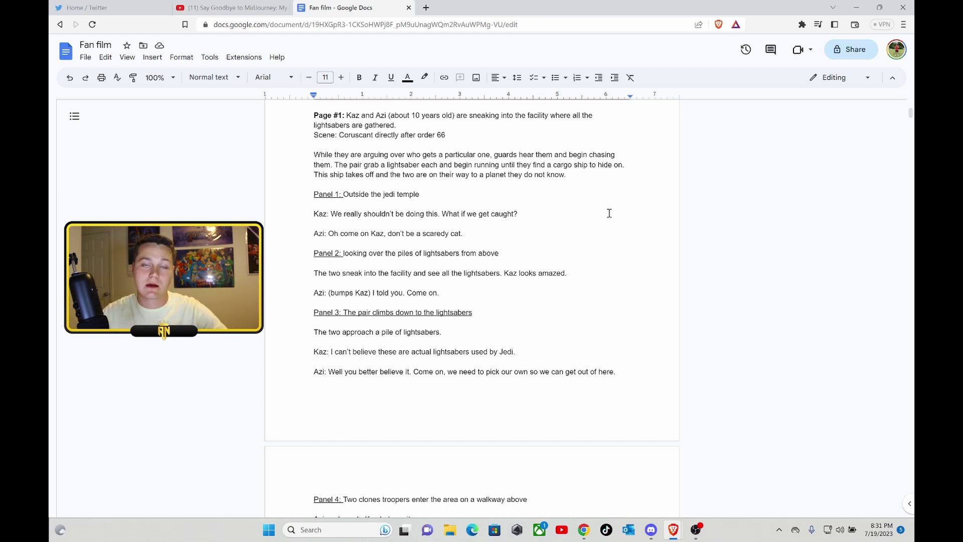
scroll(596, 257, up, 1)
scroll(472, 284, up, 1)
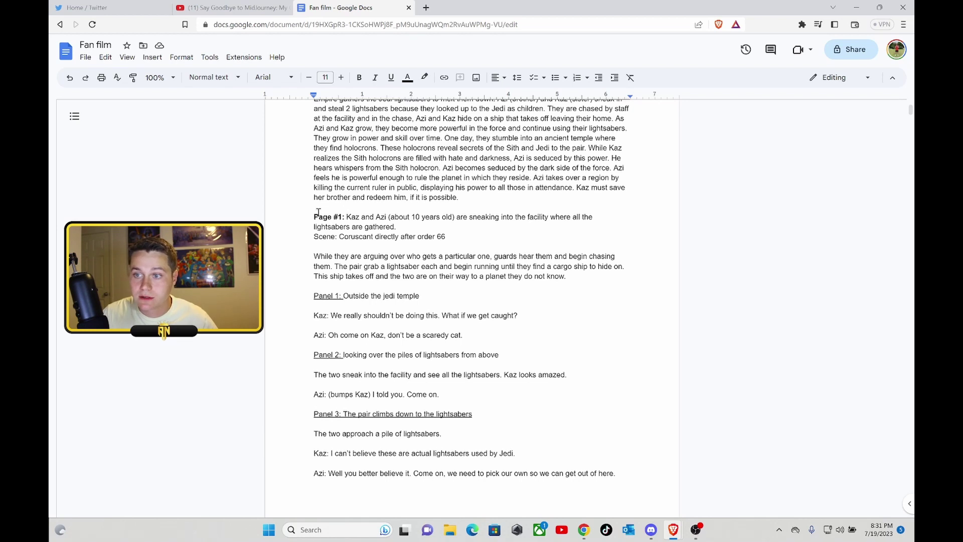
- Review Page #1 by highlighting its heading, Kaz and Azi's opening lines, and Azi's bump line
drag(315, 217, 343, 216)
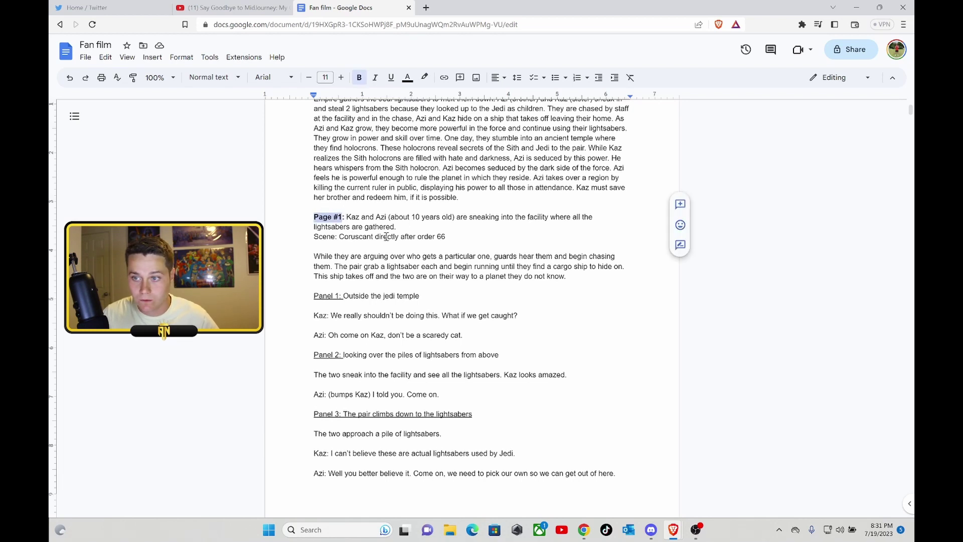
scroll(384, 271, down, 2)
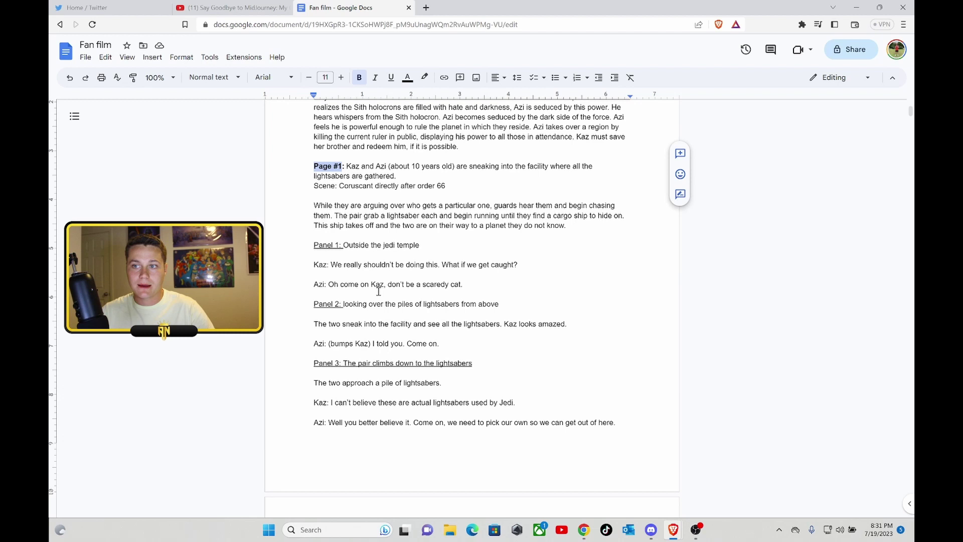
click(410, 227)
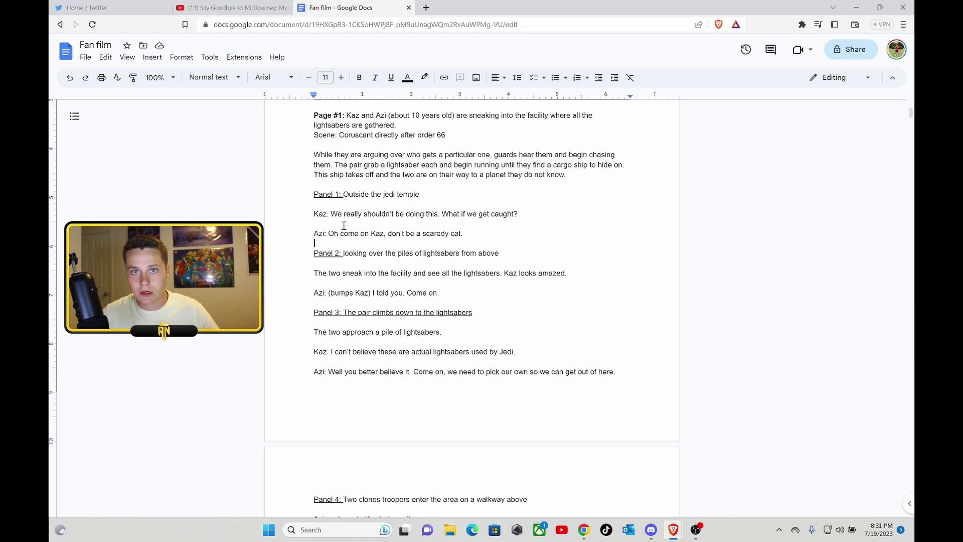
scroll(456, 276, down, 2)
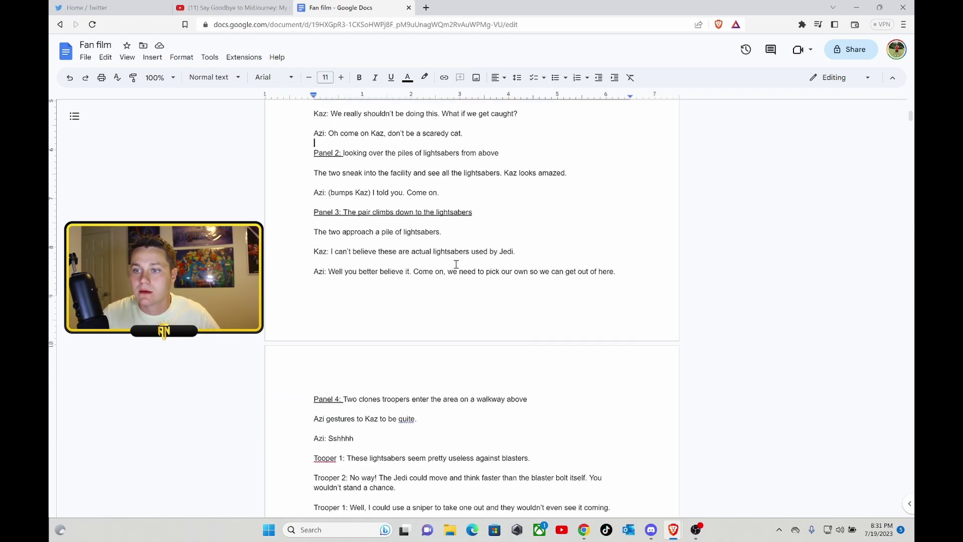
scroll(478, 324, up, 1)
scroll(473, 325, down, 1)
scroll(490, 243, up, 1)
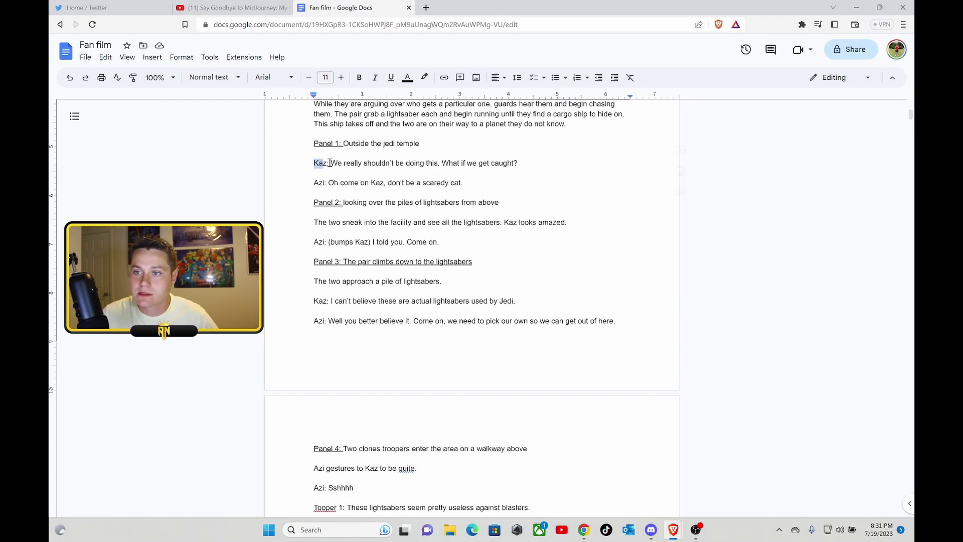
drag(329, 162, 459, 182)
click(510, 218)
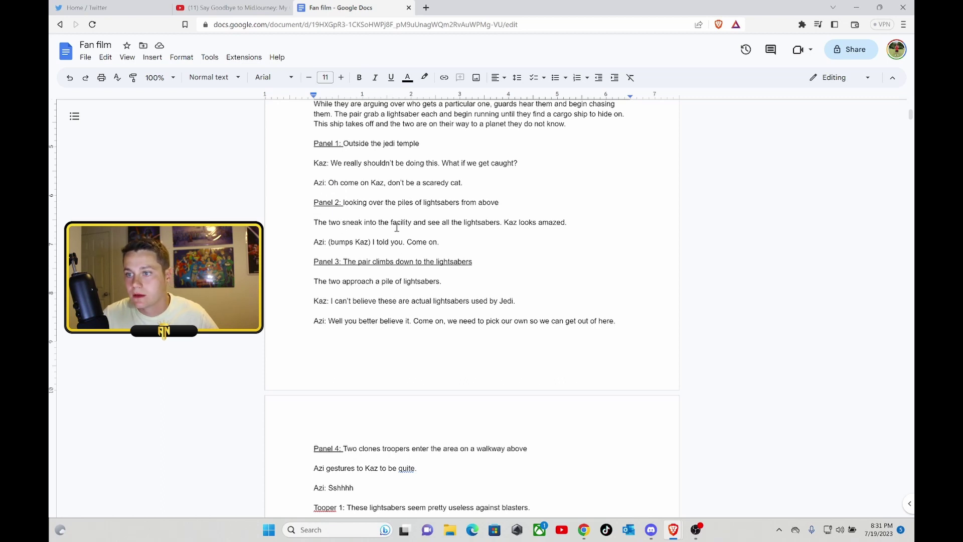
drag(303, 241, 438, 242)
click(556, 246)
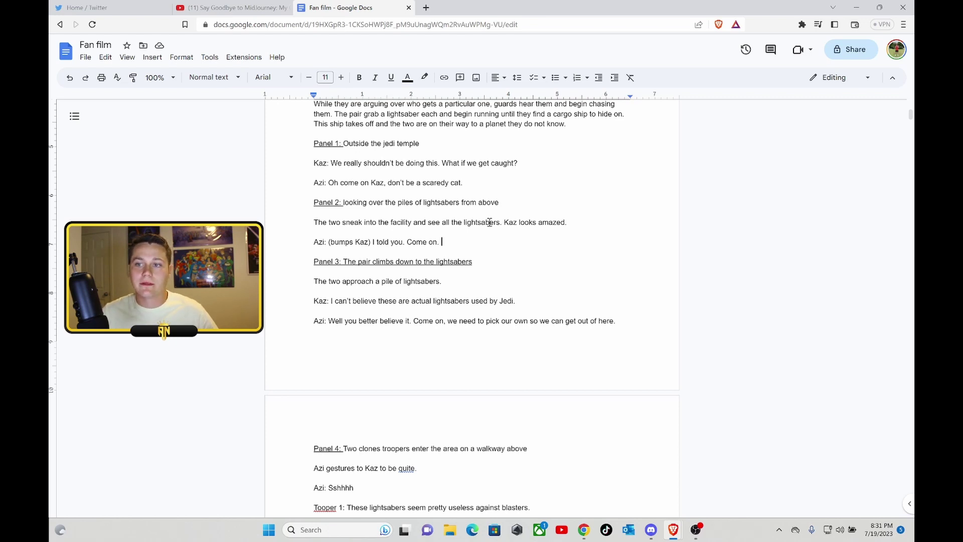
scroll(489, 223, down, 3)
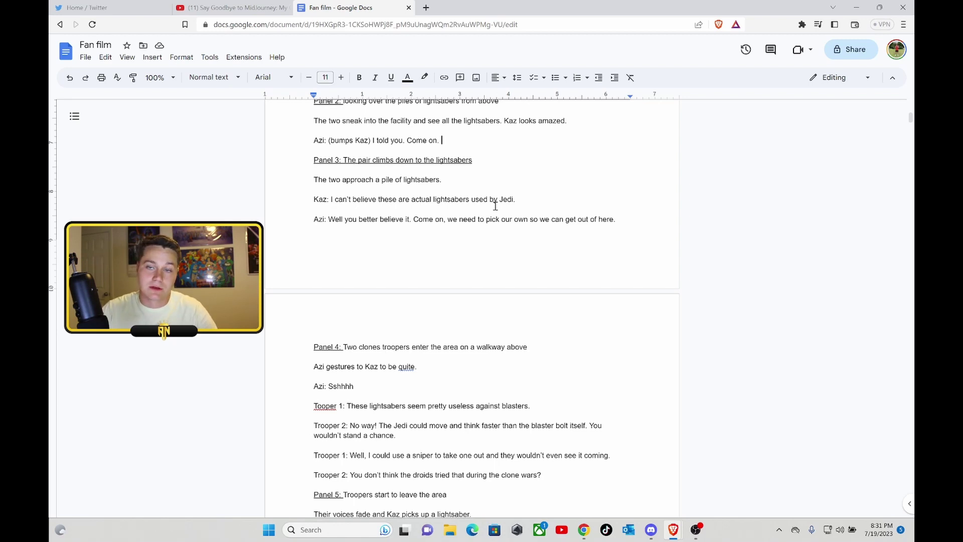
scroll(512, 226, down, 3)
scroll(524, 247, down, 2)
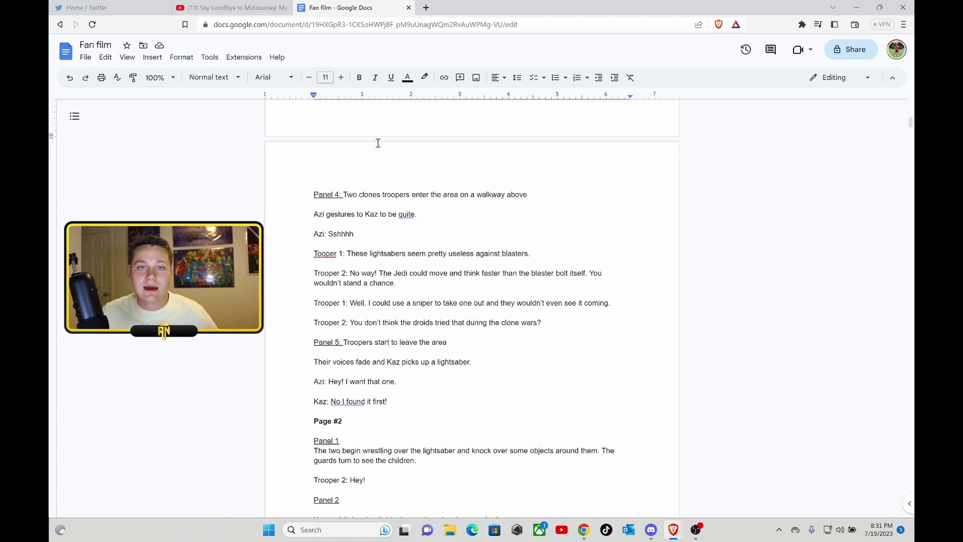
scroll(373, 192, down, 1)
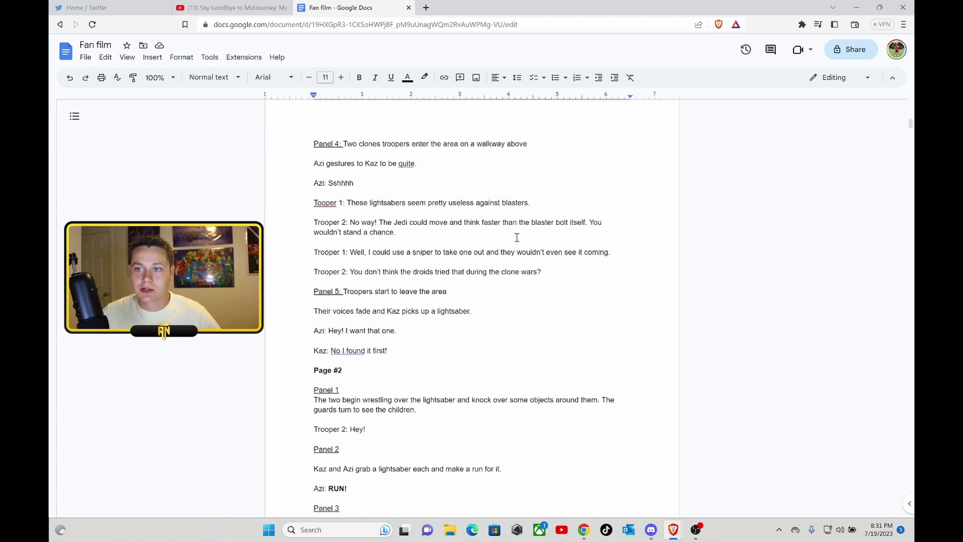
- Accept the 'Trooper' spelling fix in Panel 4, then look over the Page #2 heading
click(318, 203)
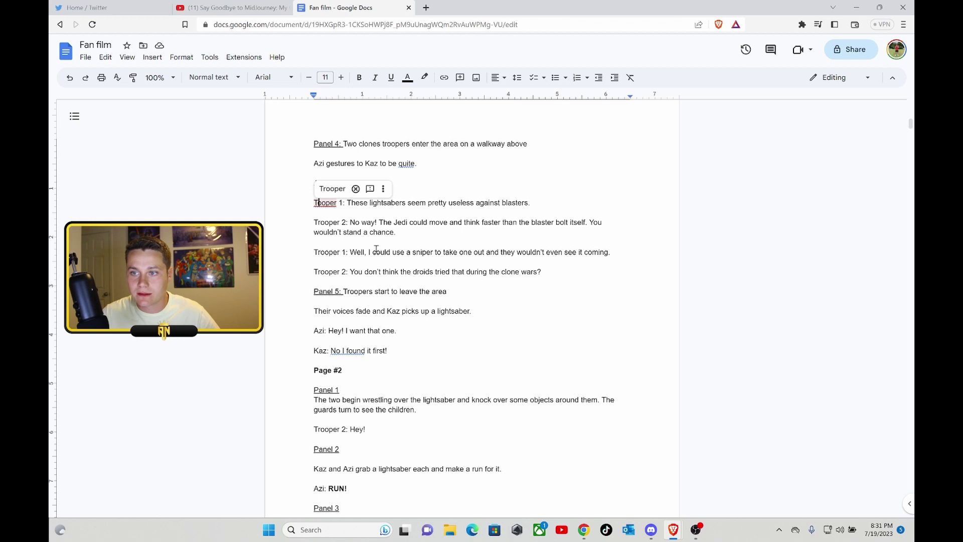
click(329, 189)
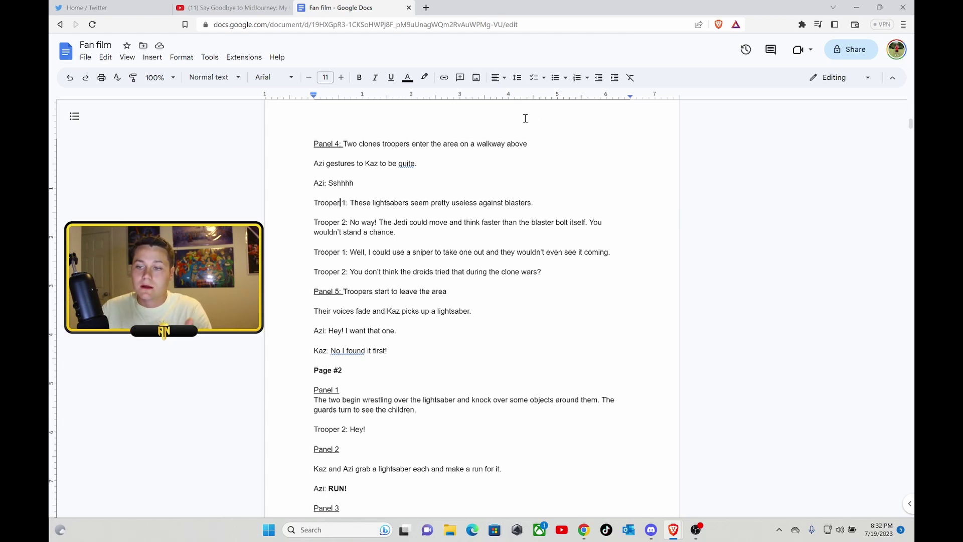
scroll(467, 275, down, 1)
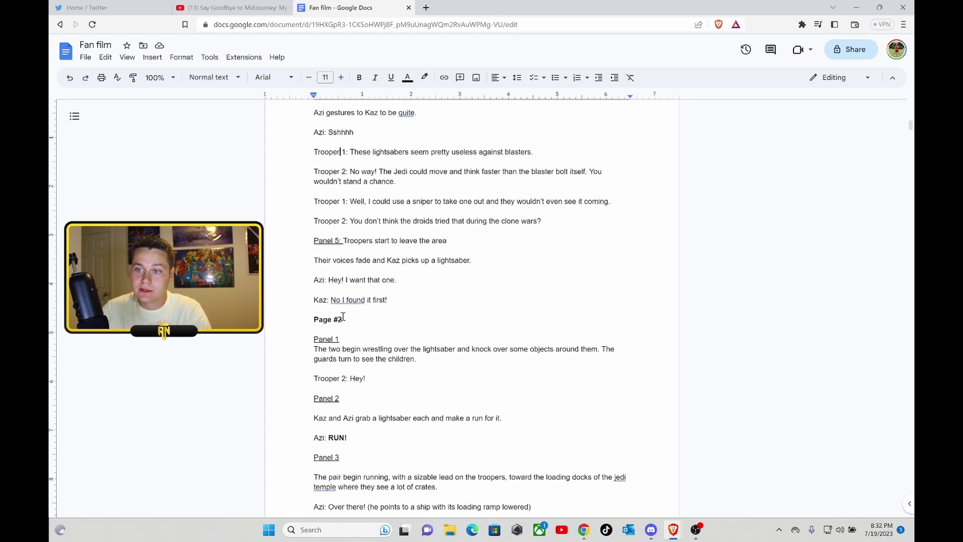
drag(314, 319, 345, 319)
click(360, 321)
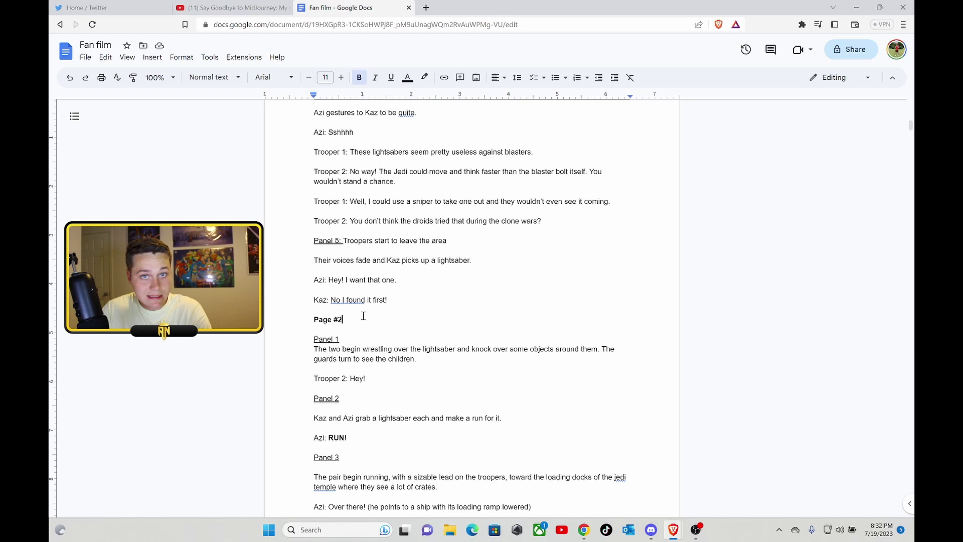
scroll(369, 302, down, 1)
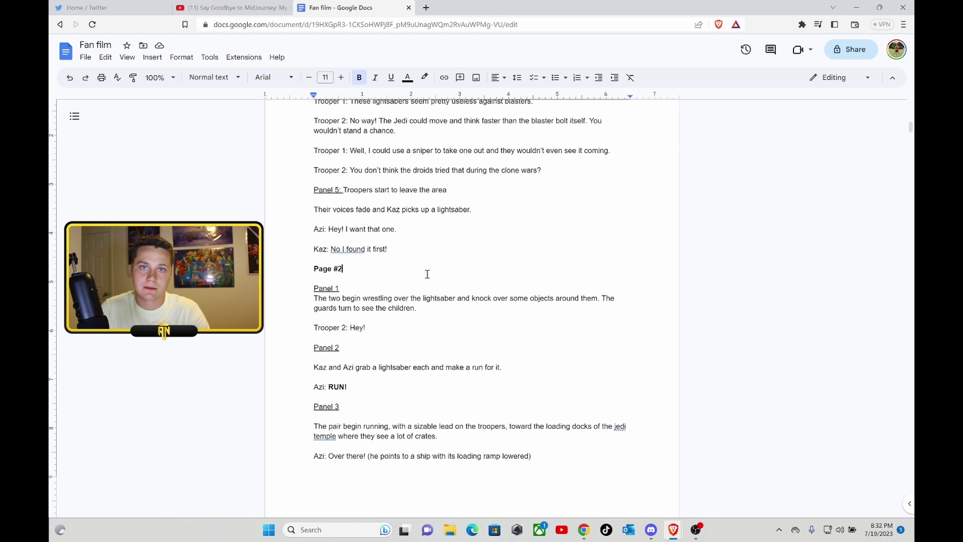
scroll(433, 273, down, 1)
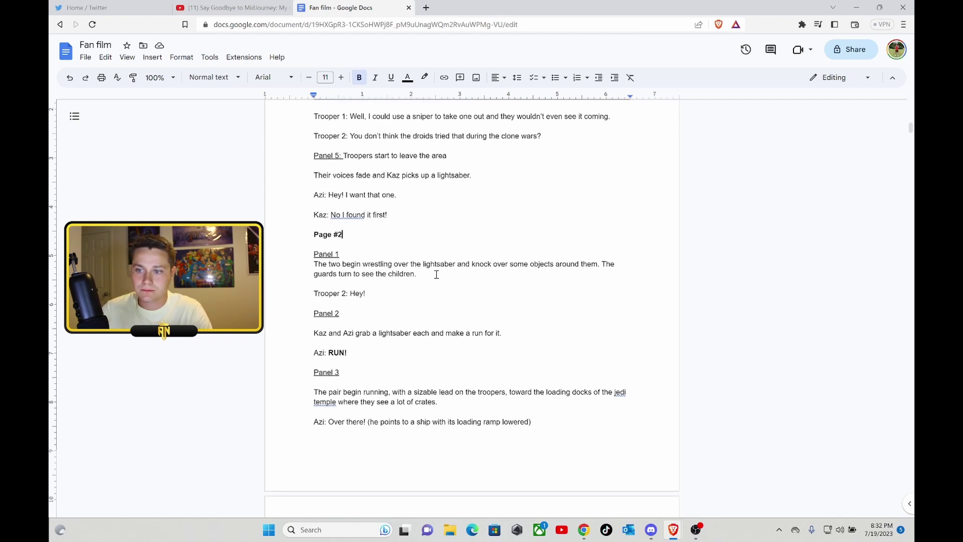
scroll(489, 336, up, 1)
scroll(513, 336, down, 1)
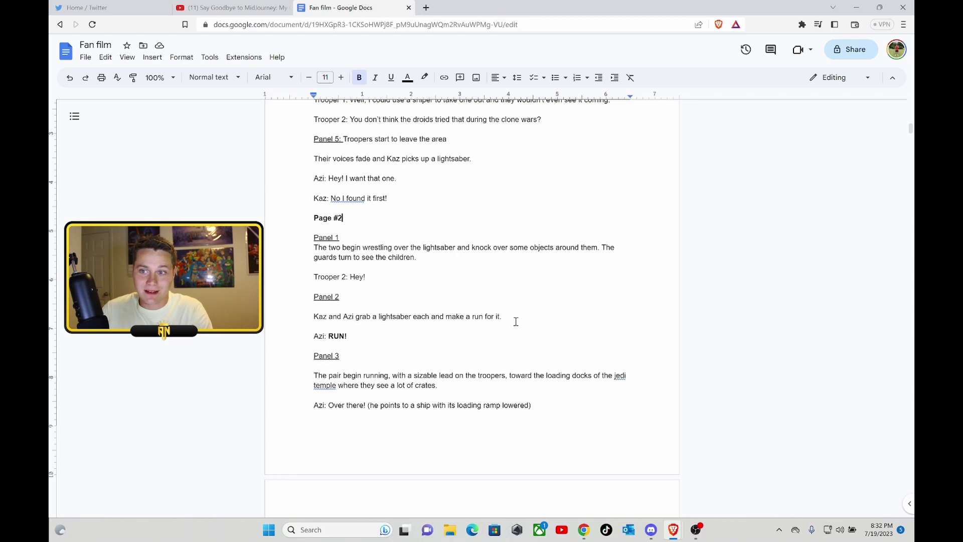
scroll(516, 320, up, 3)
scroll(517, 316, up, 2)
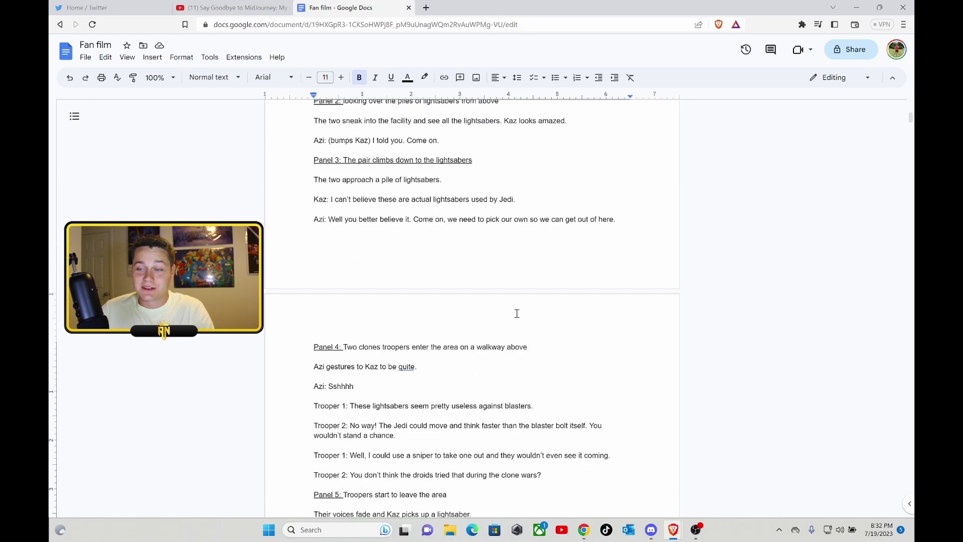
scroll(516, 313, up, 3)
scroll(516, 313, up, 1)
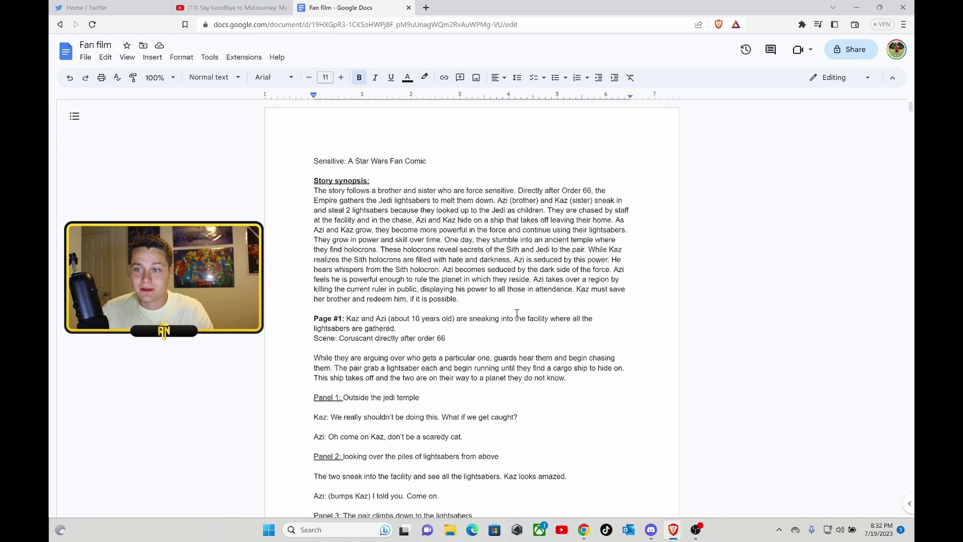
scroll(516, 313, down, 1)
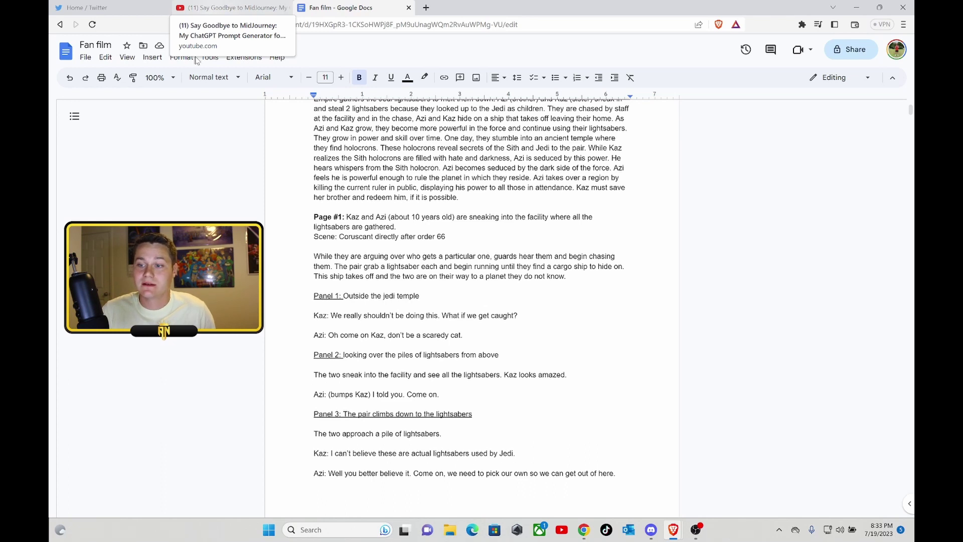
- Bring Discord forward, nudge its window right, and open the Temple of Heroes #comic-art channel
click(651, 532)
mouse_move(636, 56)
mouse_down()
mouse_move(679, 60)
mouse_move(692, 2)
mouse_up()
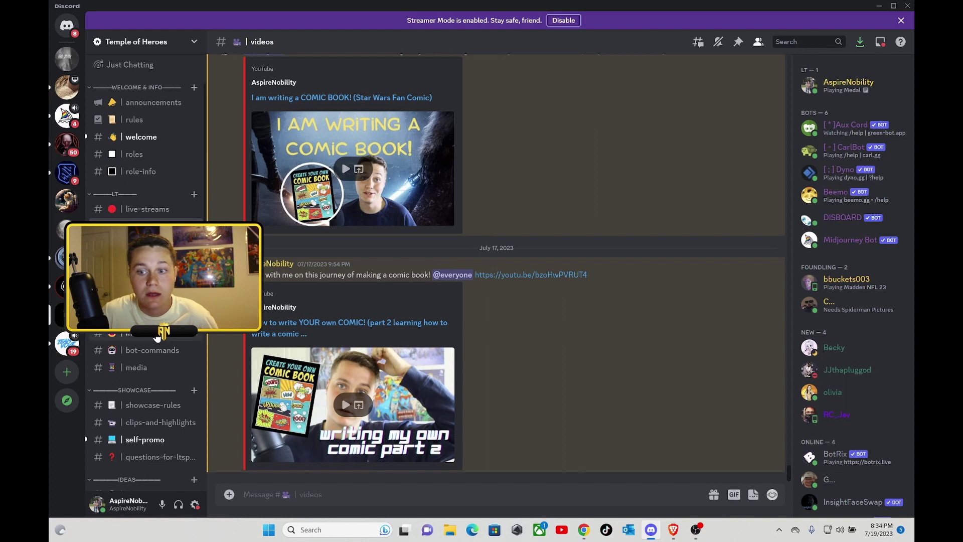
scroll(151, 369, down, 3)
scroll(151, 390, up, 2)
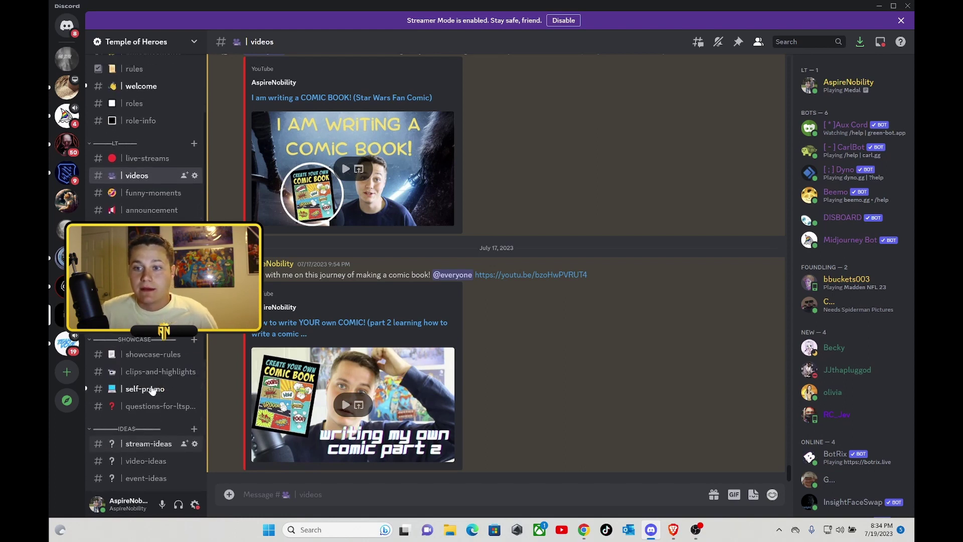
scroll(151, 386, up, 3)
click(144, 287)
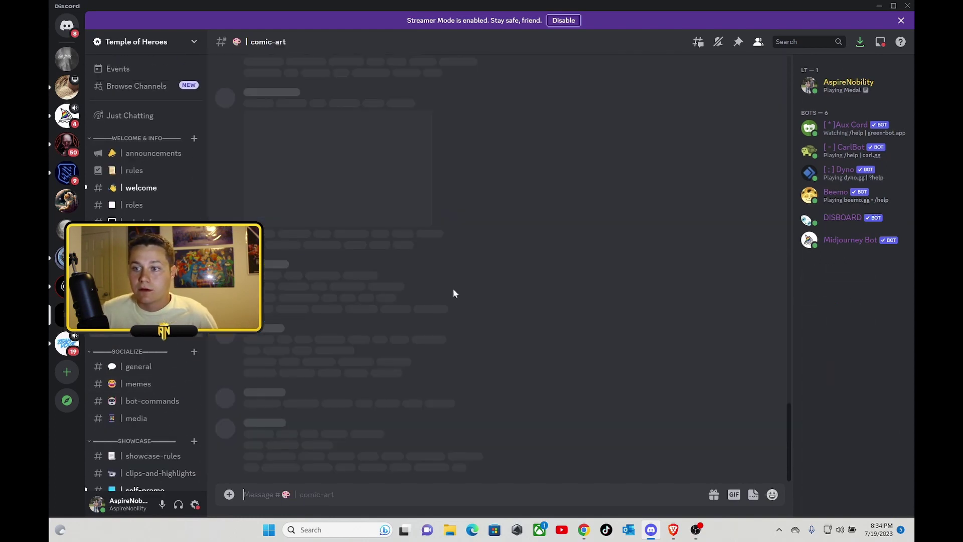
scroll(500, 329, up, 3)
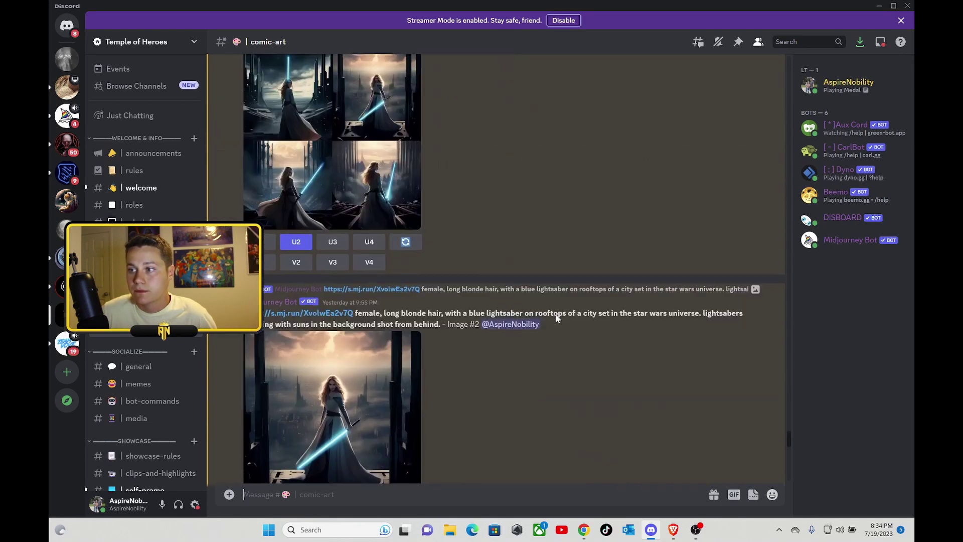
scroll(555, 313, up, 3)
scroll(787, 411, up, 3)
mouse_move(791, 419)
mouse_down()
mouse_move(780, 192)
mouse_move(799, 104)
mouse_move(786, 102)
mouse_up()
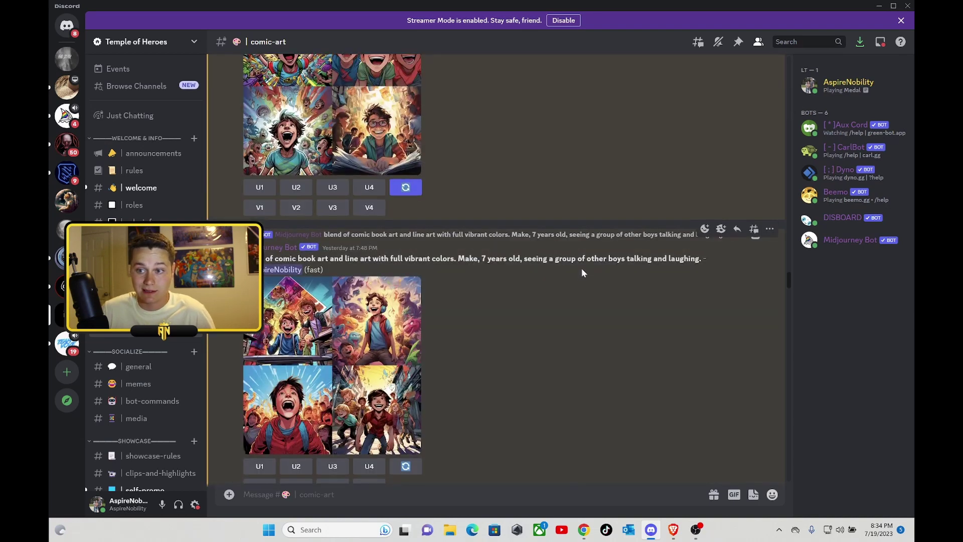
scroll(581, 269, up, 5)
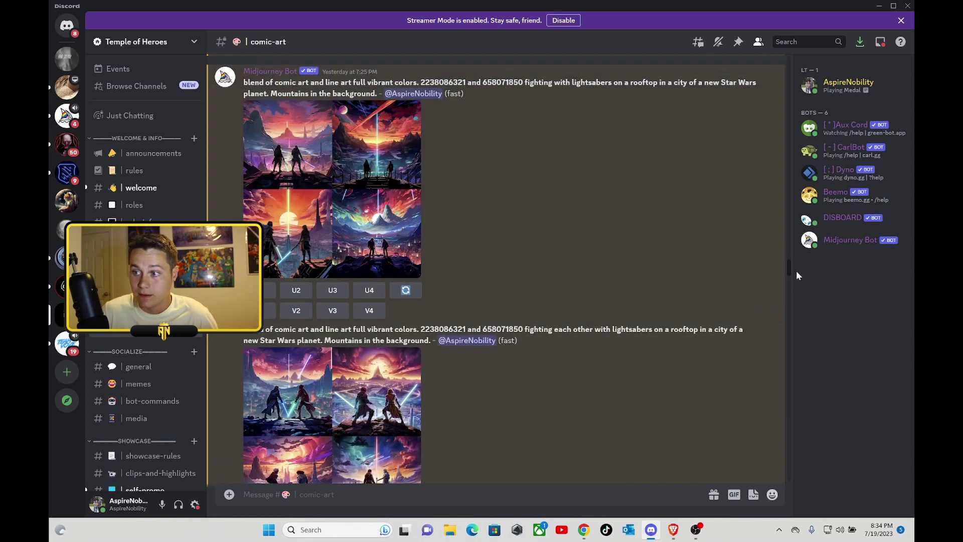
drag(788, 267, 779, 125)
scroll(569, 163, down, 2)
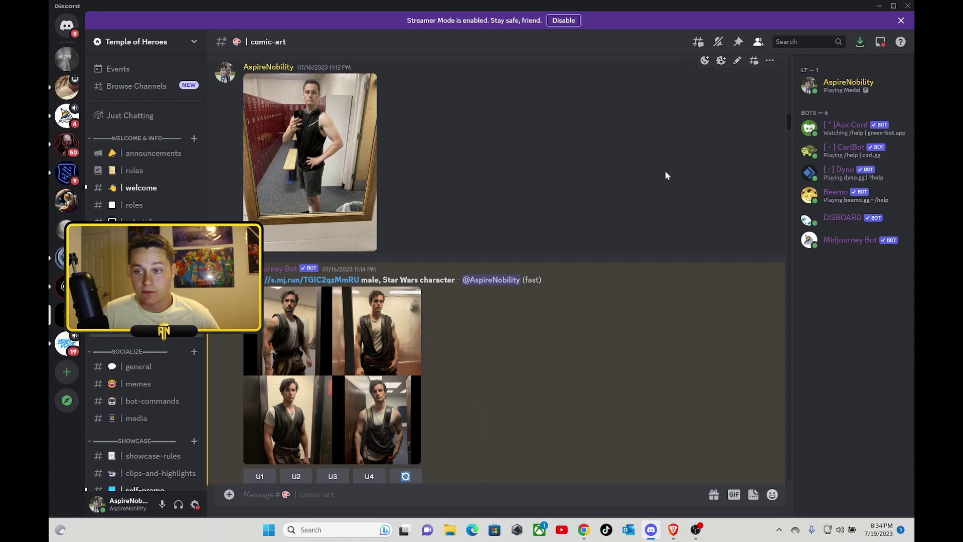
click(305, 177)
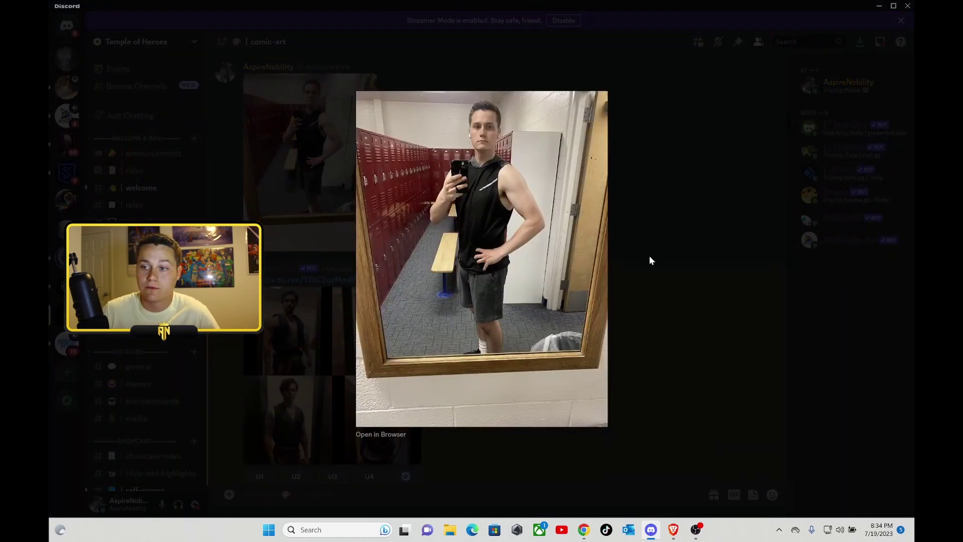
click(682, 200)
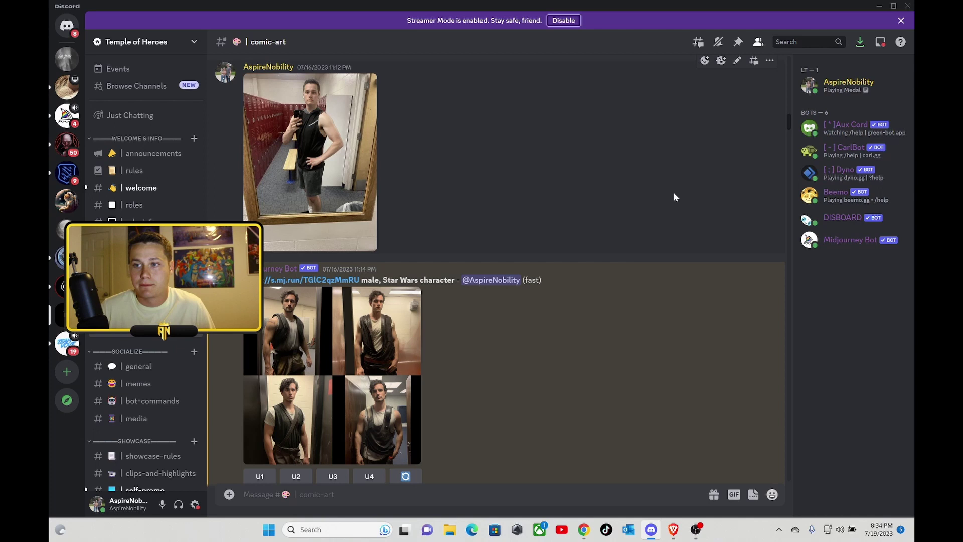
scroll(660, 213, down, 3)
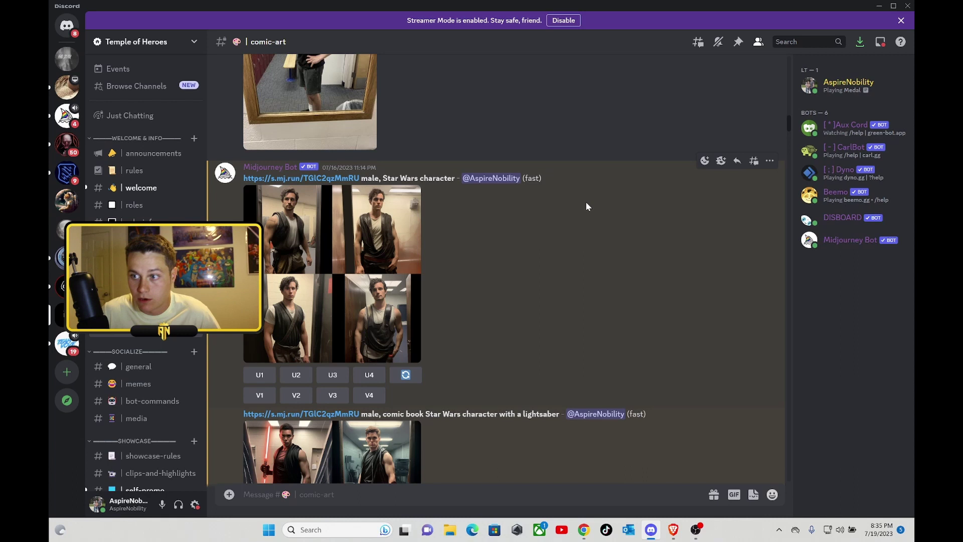
scroll(545, 233, down, 1)
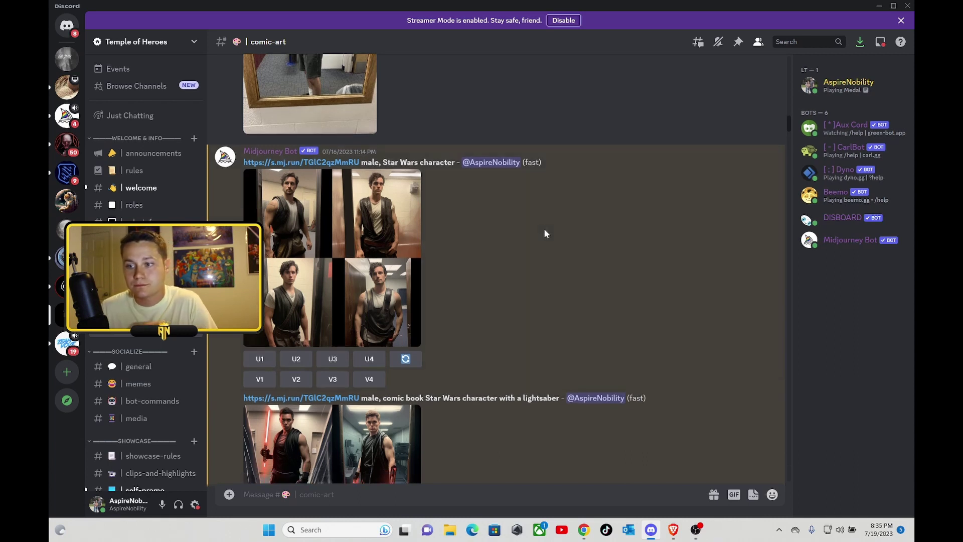
scroll(545, 233, down, 3)
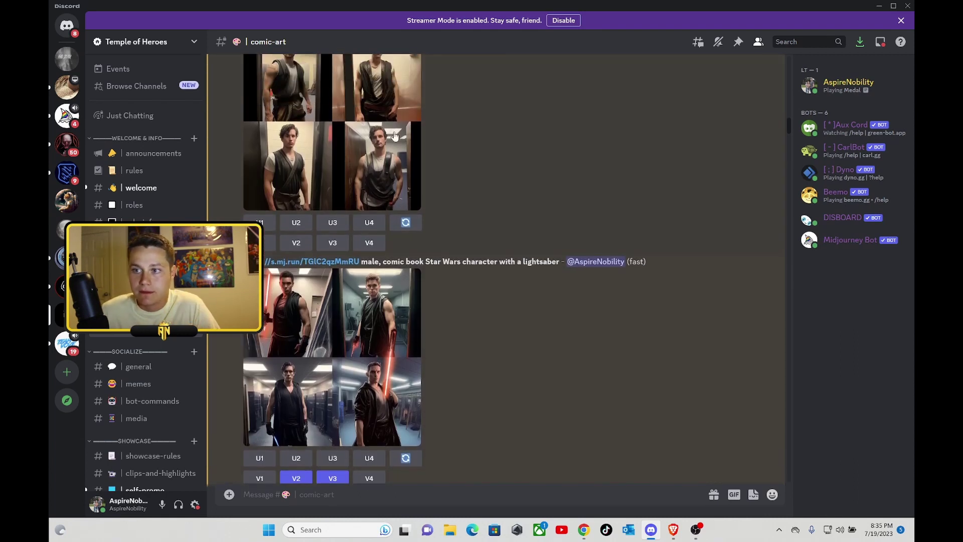
- Enlarge and close the male character grid, Image #4 portrait, reference photo, and female Jedi Image #1
click(395, 136)
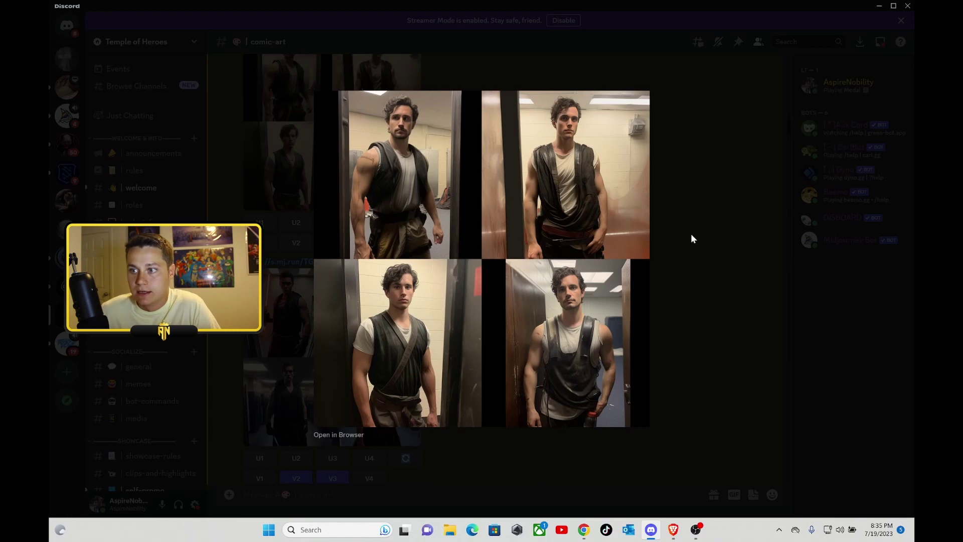
click(690, 234)
scroll(581, 292, down, 2)
scroll(547, 263, down, 2)
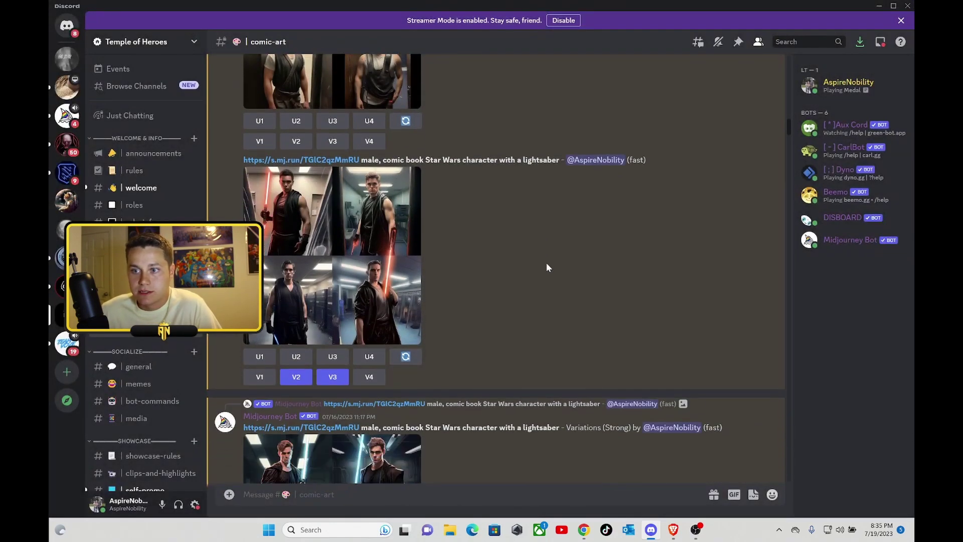
mouse_move(549, 263)
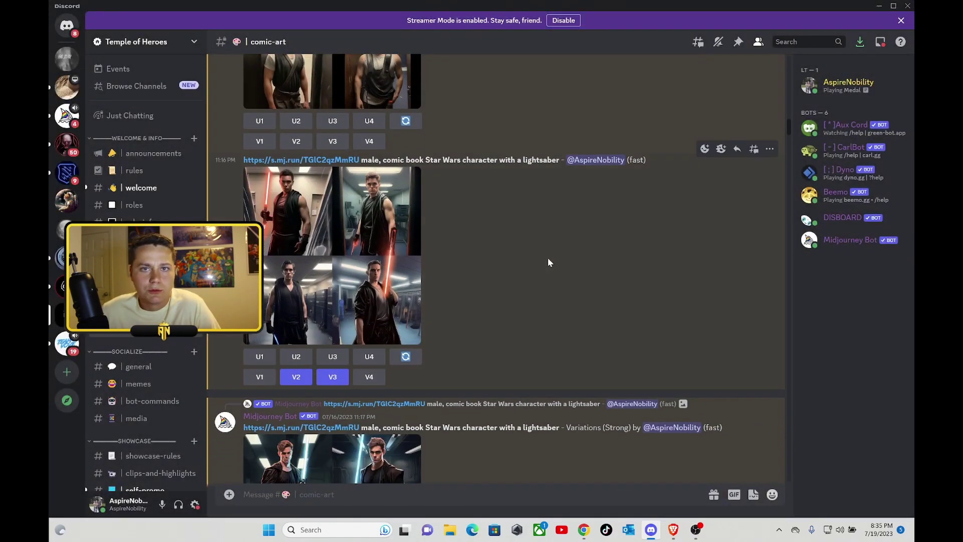
scroll(555, 249, down, 2)
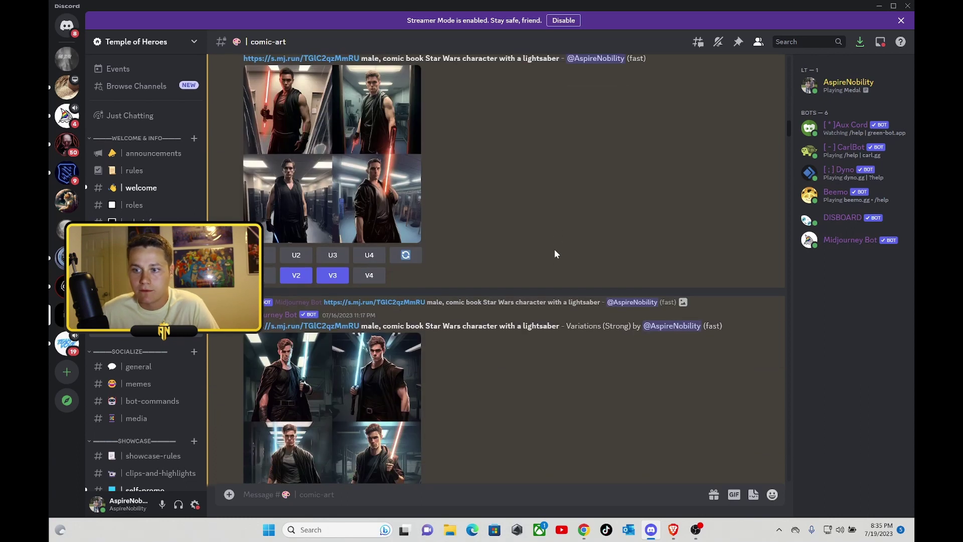
scroll(606, 228, down, 1)
scroll(596, 230, down, 2)
scroll(595, 229, down, 1)
scroll(490, 258, down, 2)
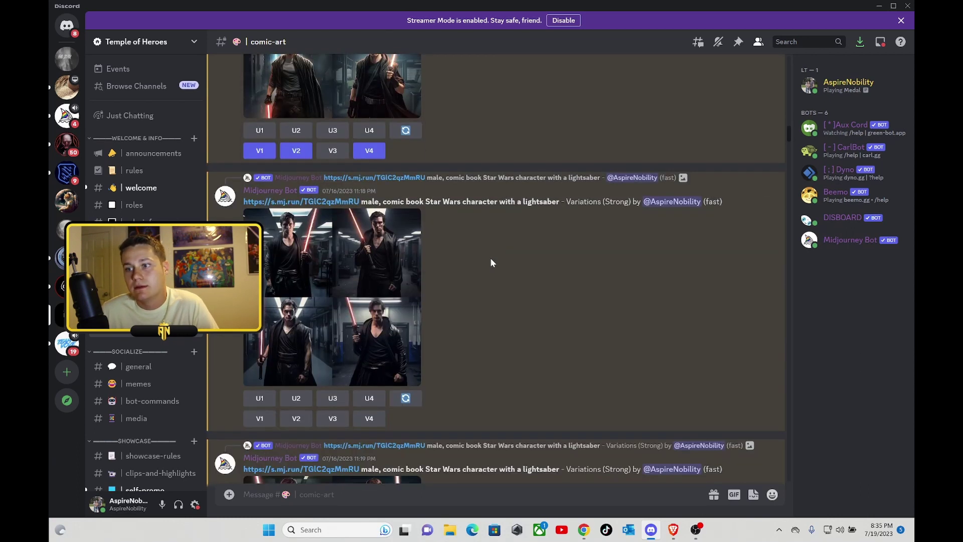
scroll(510, 251, down, 2)
scroll(496, 244, down, 2)
scroll(498, 248, down, 2)
scroll(495, 247, down, 2)
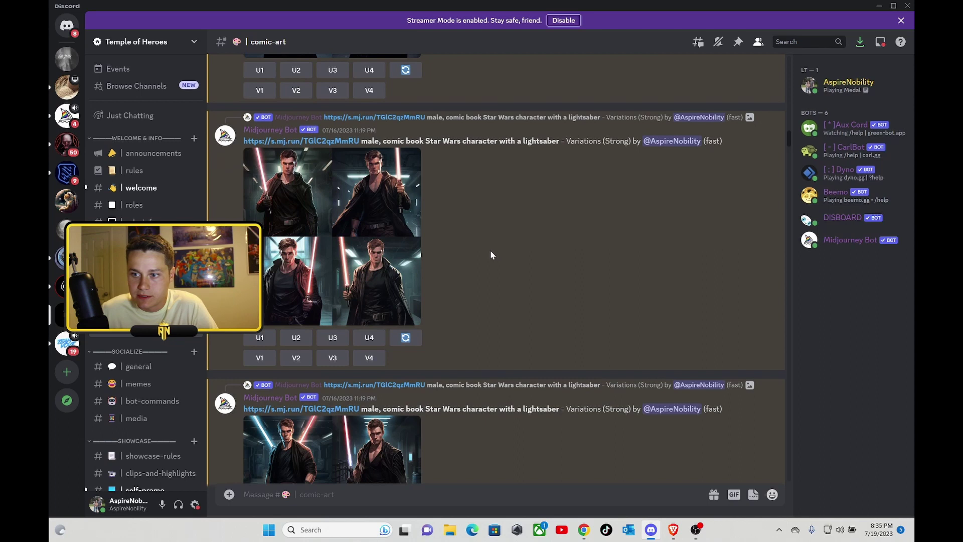
scroll(490, 251, down, 2)
scroll(490, 251, down, 2)
scroll(490, 252, down, 2)
scroll(490, 255, down, 2)
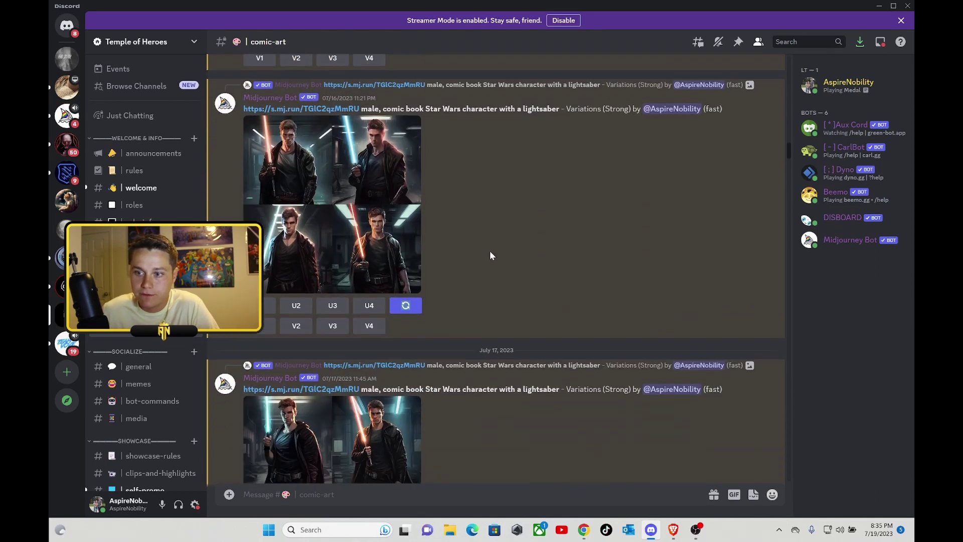
scroll(490, 255, down, 2)
scroll(490, 256, down, 2)
scroll(490, 256, down, 2)
scroll(490, 256, down, 2)
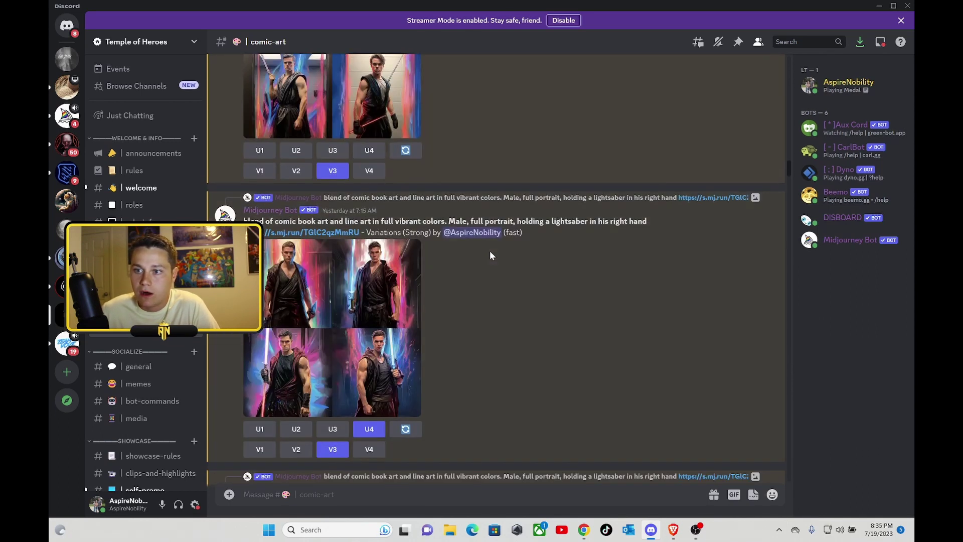
scroll(489, 256, down, 2)
scroll(490, 256, down, 2)
scroll(382, 172, down, 2)
click(381, 172)
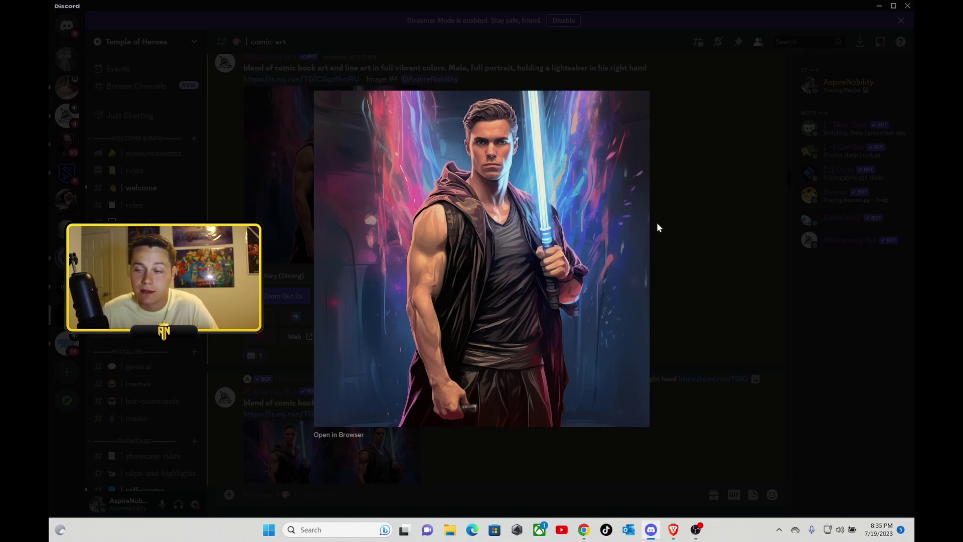
click(666, 212)
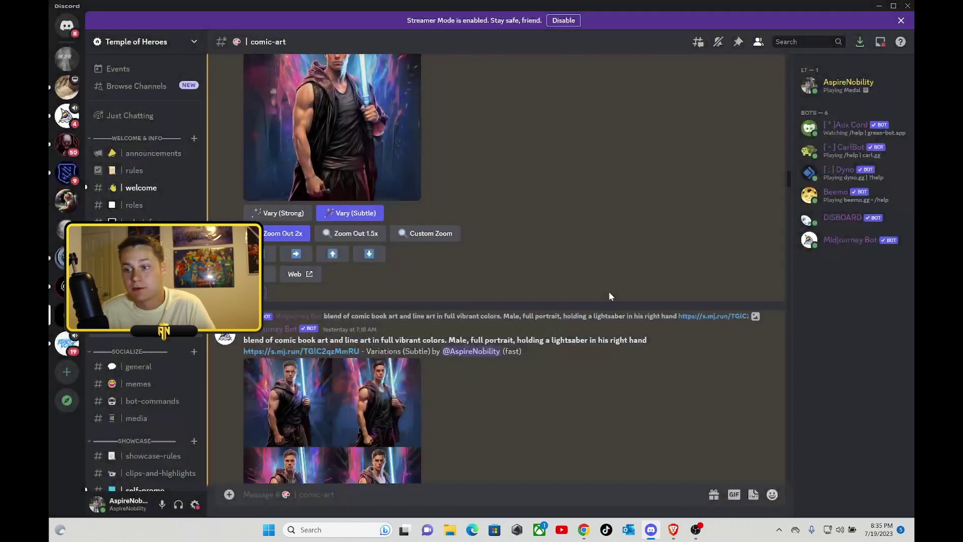
scroll(608, 293, down, 3)
scroll(609, 294, down, 5)
scroll(608, 293, down, 3)
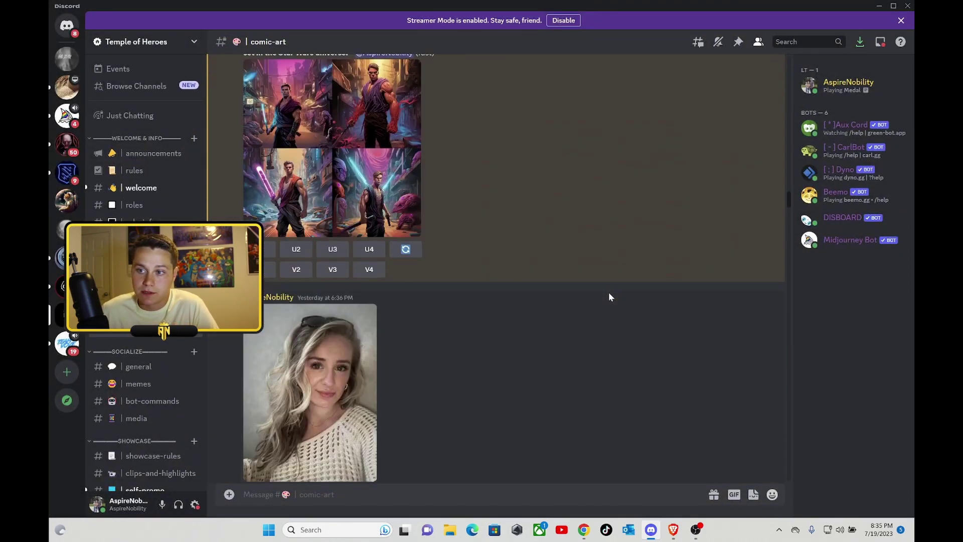
scroll(608, 294, down, 2)
click(301, 225)
click(720, 135)
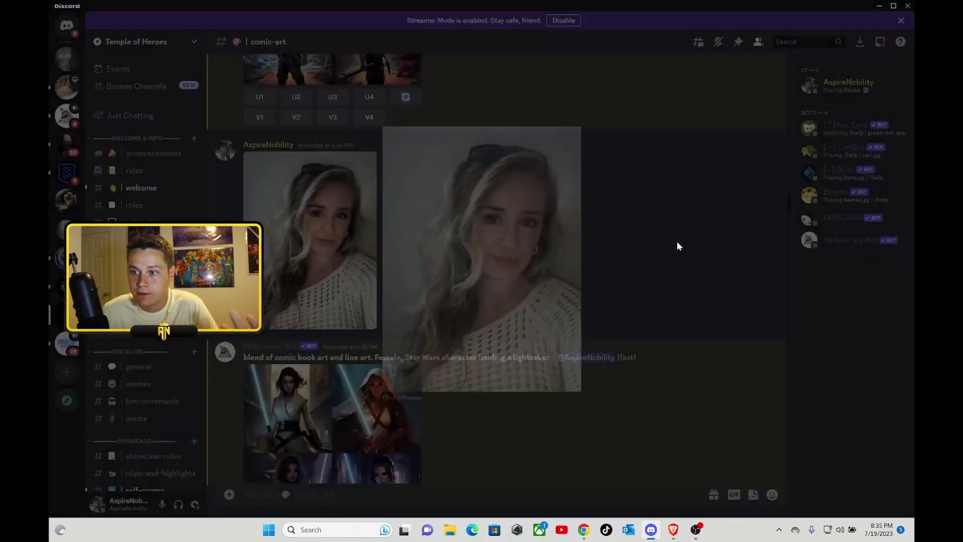
scroll(583, 322, down, 3)
scroll(582, 323, down, 3)
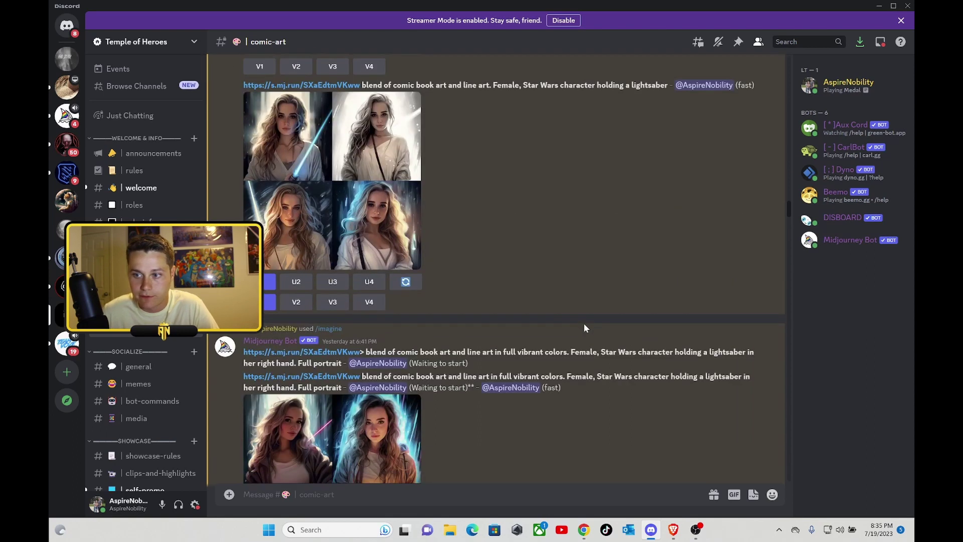
scroll(583, 323, down, 3)
scroll(583, 328, down, 1)
scroll(583, 329, down, 3)
scroll(584, 328, down, 2)
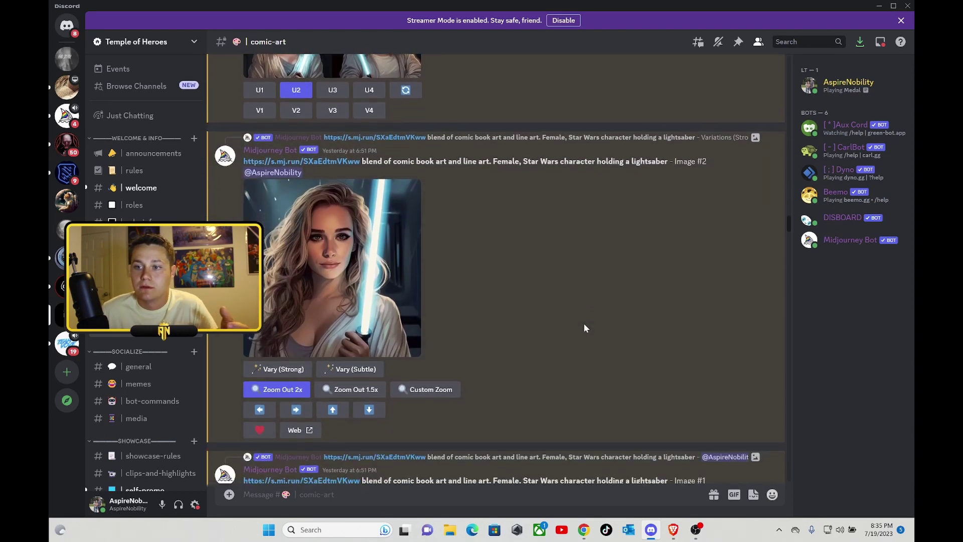
scroll(582, 328, down, 3)
scroll(585, 328, down, 3)
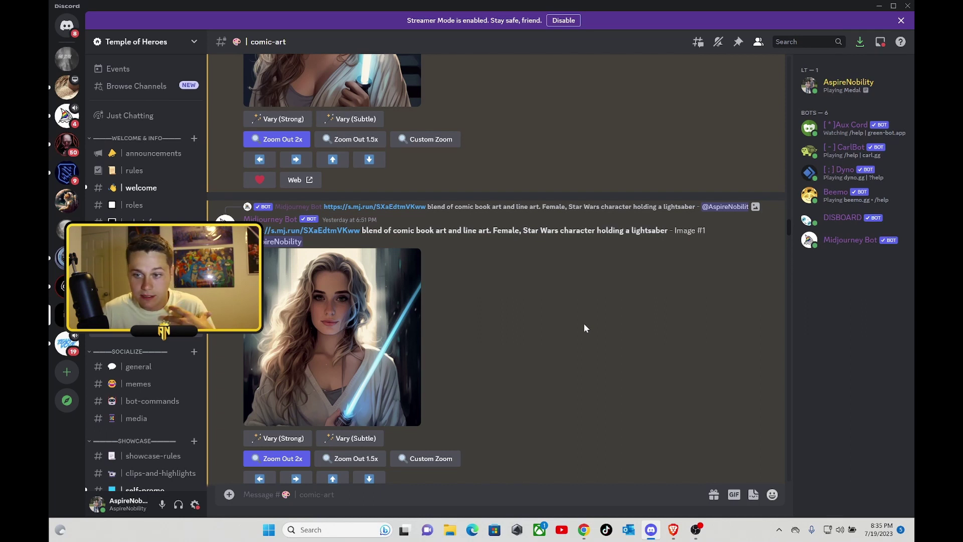
mouse_move(572, 309)
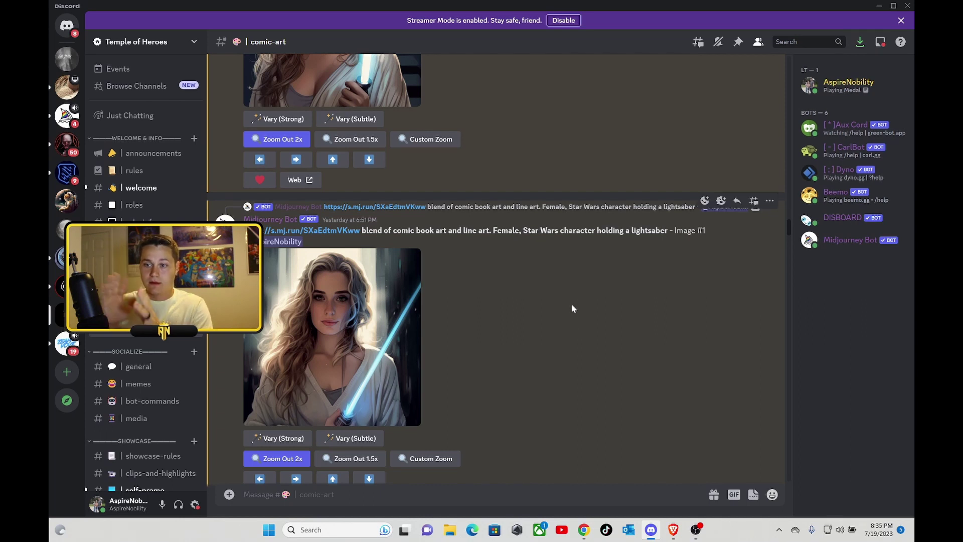
scroll(425, 283, down, 2)
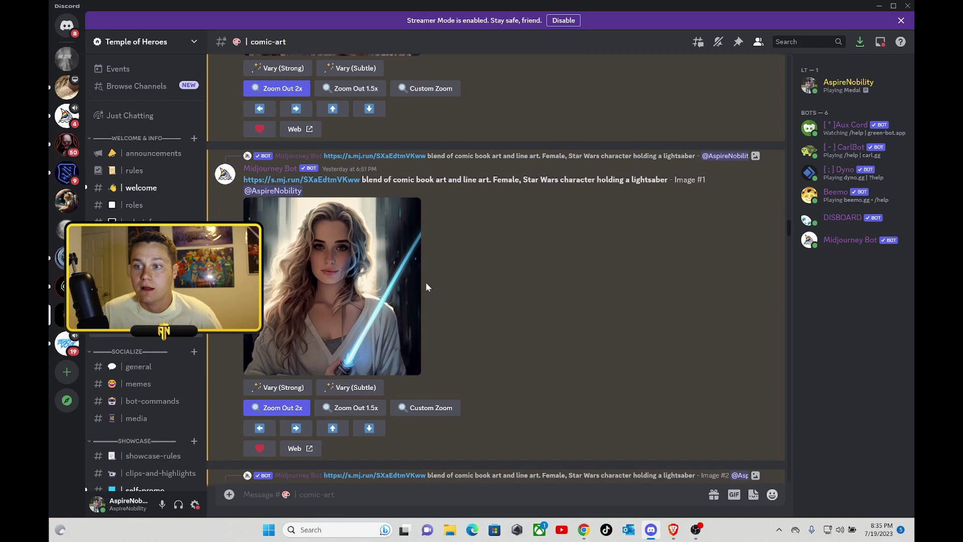
click(392, 331)
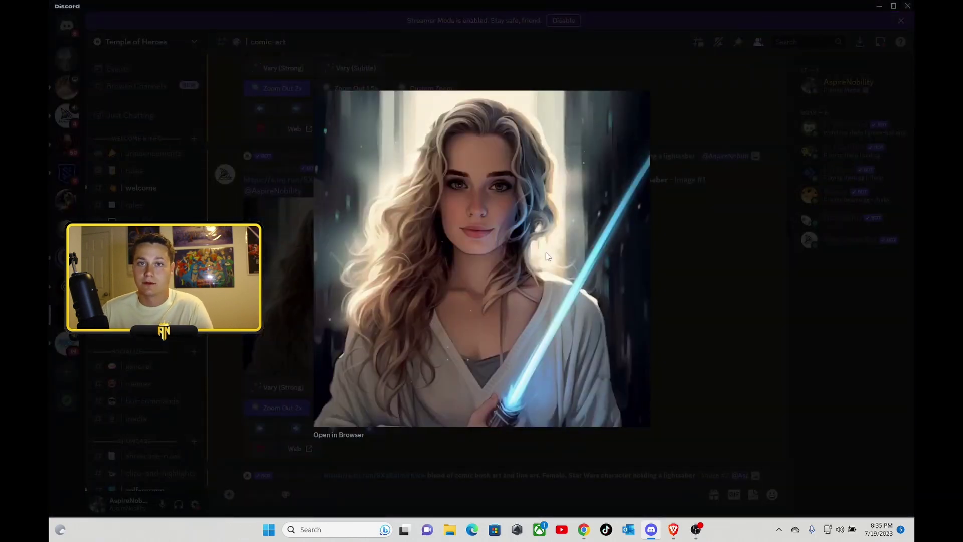
click(700, 202)
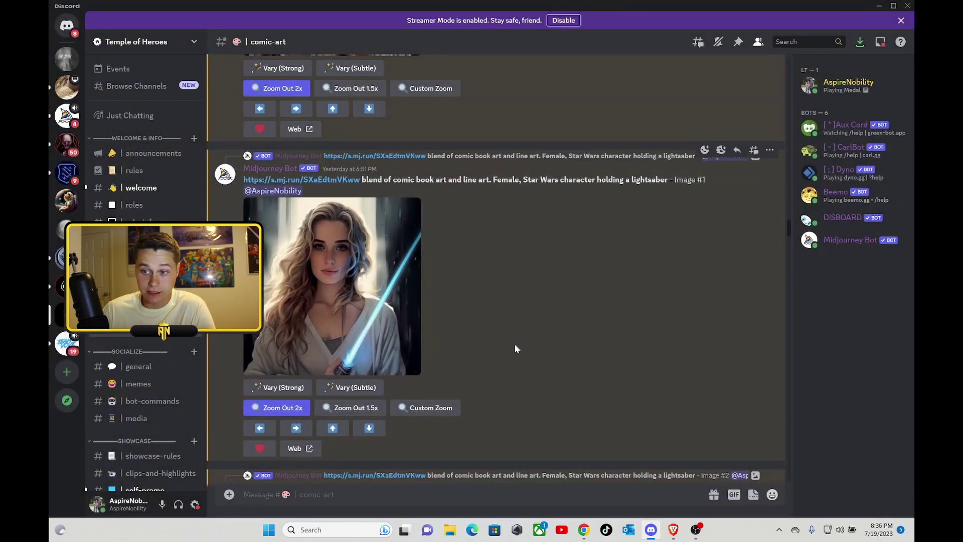
scroll(513, 316, down, 2)
scroll(508, 305, down, 3)
scroll(508, 305, down, 3)
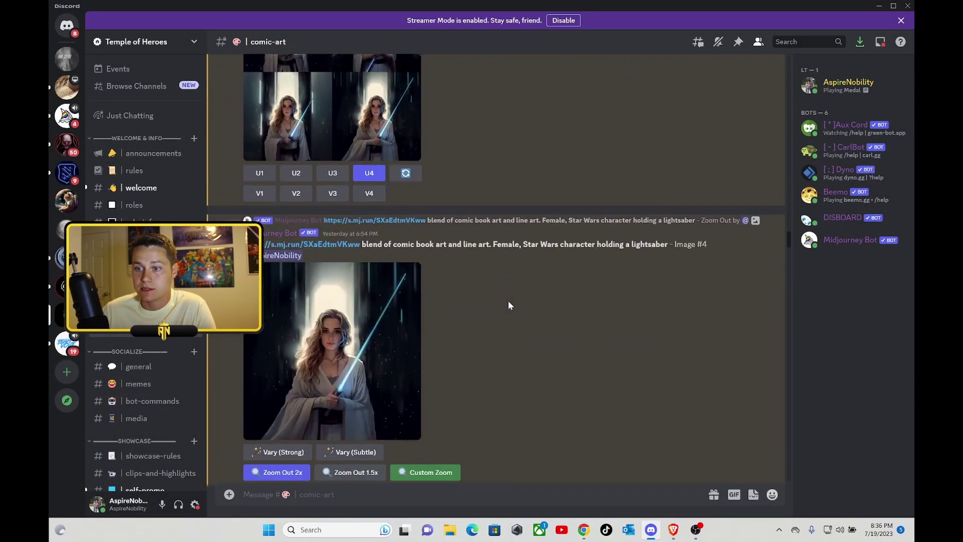
scroll(508, 305, down, 3)
scroll(509, 305, down, 3)
scroll(508, 304, down, 3)
scroll(508, 305, down, 1)
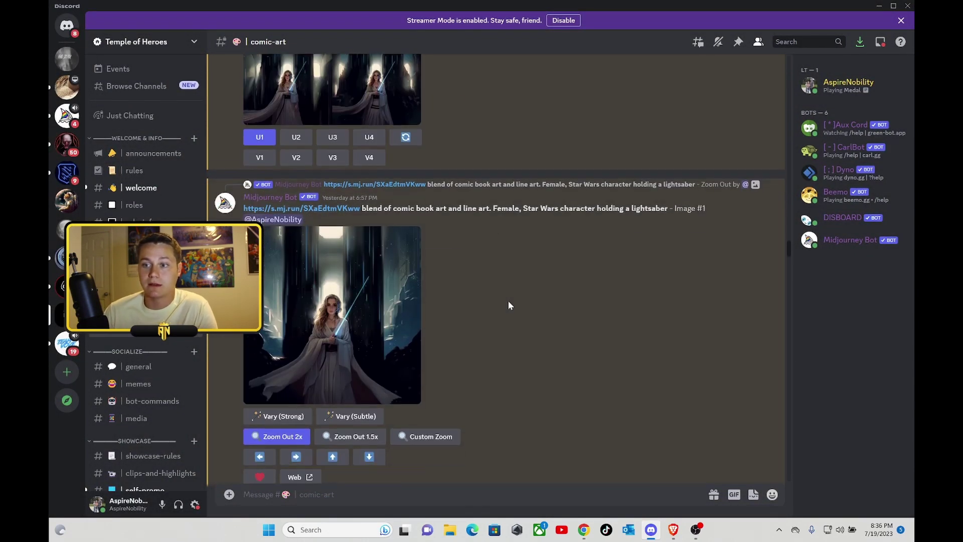
scroll(507, 305, down, 3)
scroll(508, 305, down, 3)
scroll(508, 305, down, 1)
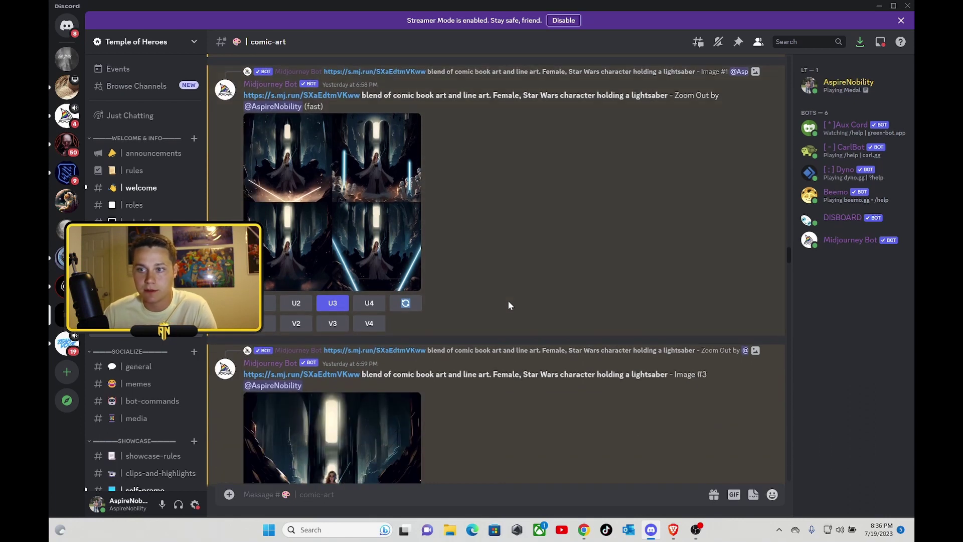
scroll(508, 304, down, 3)
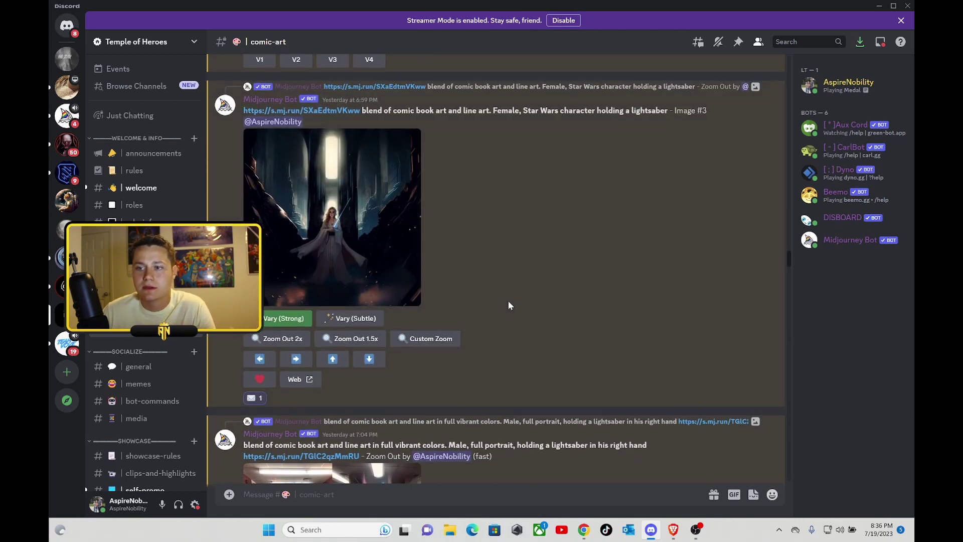
scroll(508, 305, up, 3)
scroll(508, 304, up, 1)
scroll(508, 305, down, 3)
scroll(508, 304, down, 1)
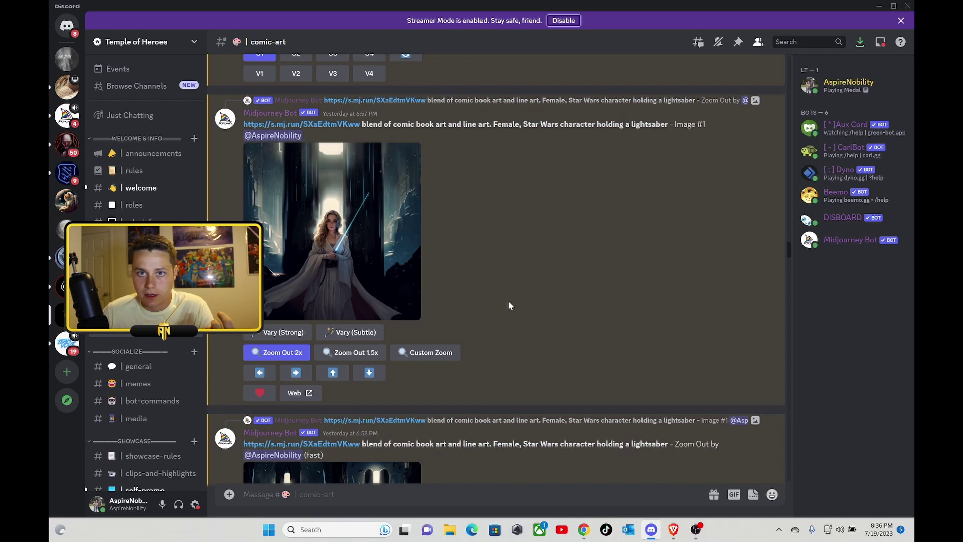
scroll(508, 304, up, 5)
scroll(508, 305, down, 5)
scroll(508, 305, down, 10)
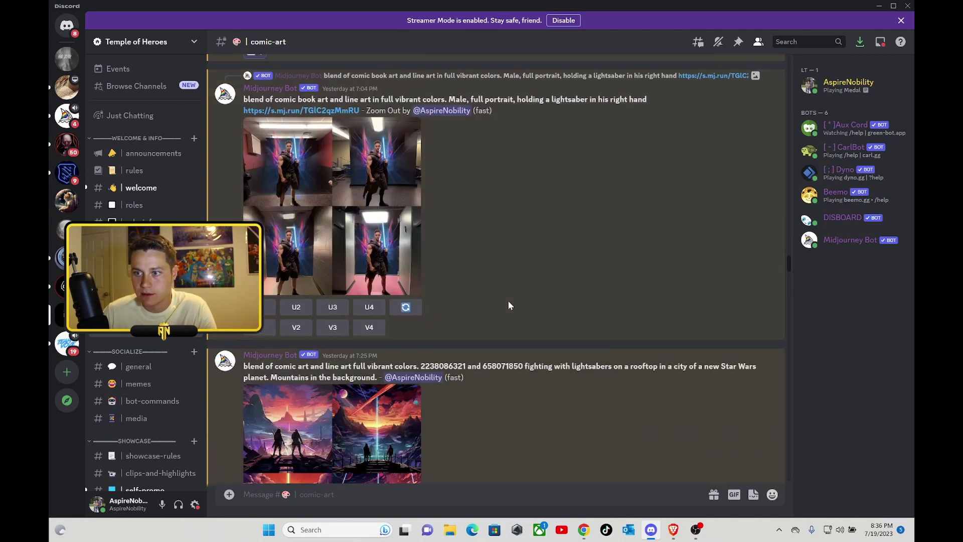
scroll(508, 305, down, 3)
scroll(508, 305, down, 5)
scroll(508, 304, up, 3)
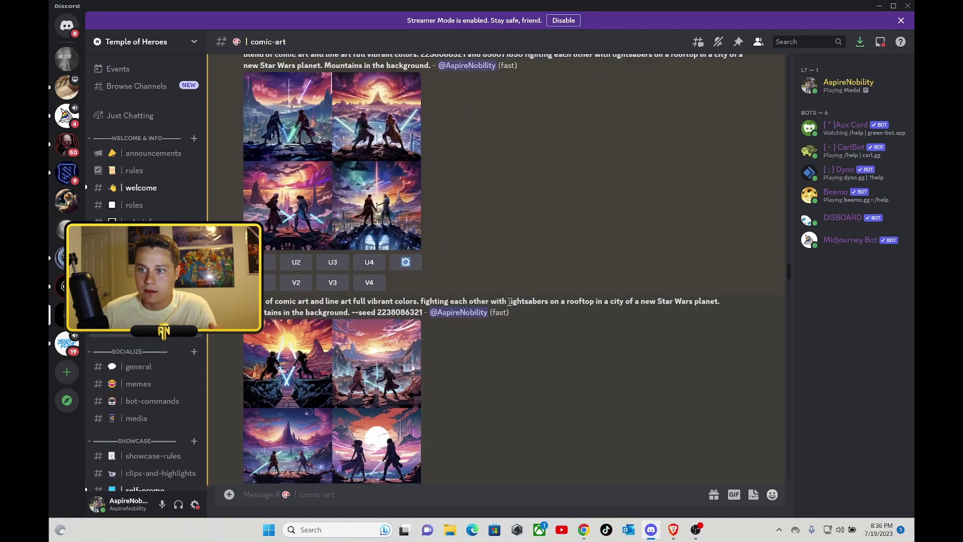
scroll(508, 305, up, 1)
scroll(508, 305, up, 2)
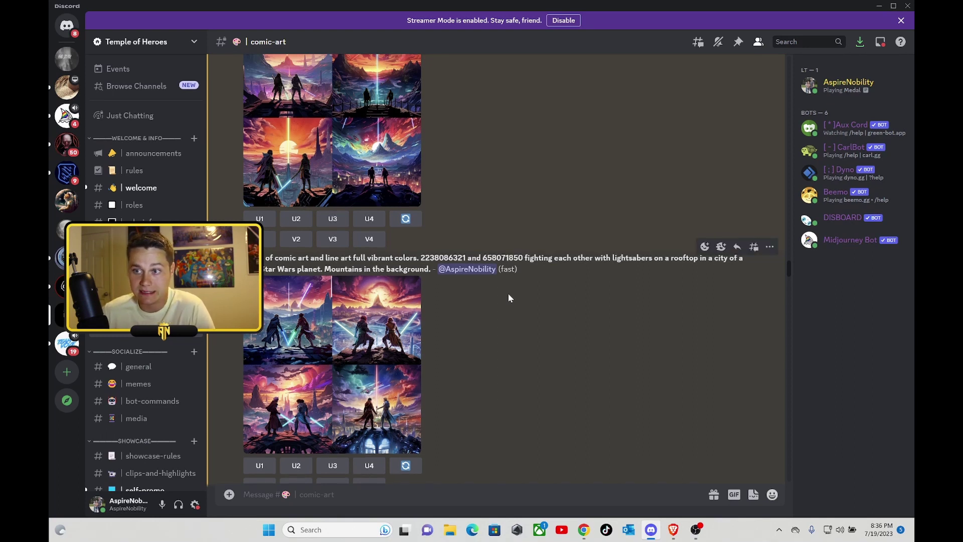
scroll(508, 303, up, 1)
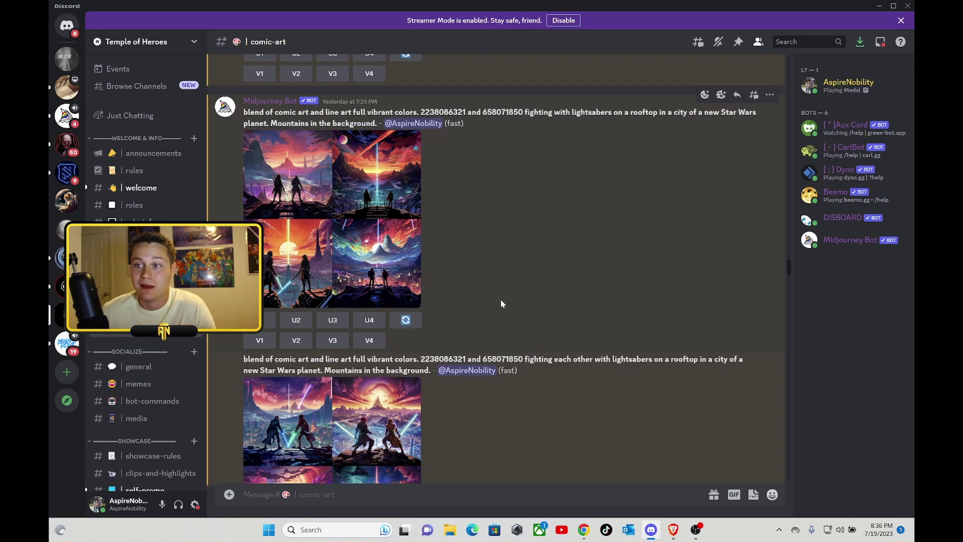
scroll(496, 303, up, 2)
scroll(504, 279, down, 1)
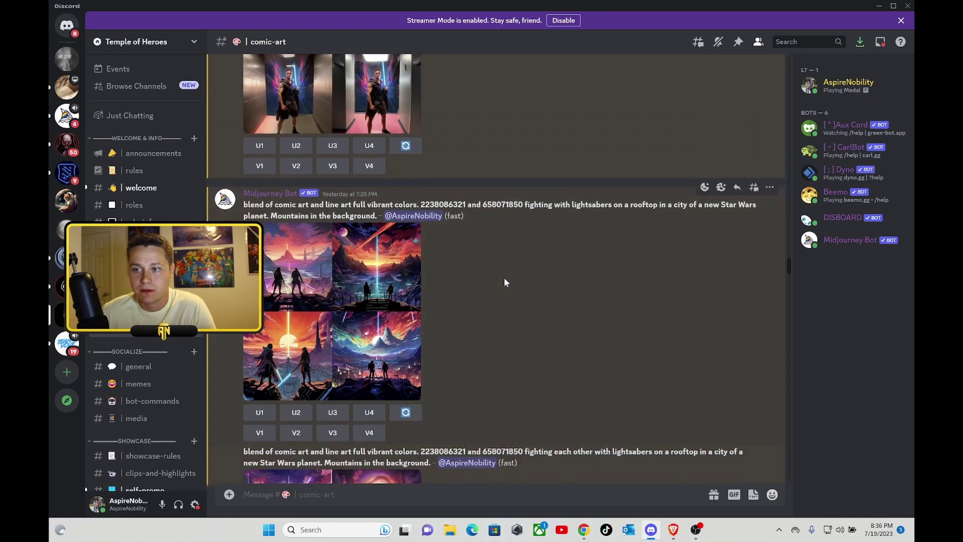
scroll(505, 278, down, 2)
scroll(504, 281, down, 1)
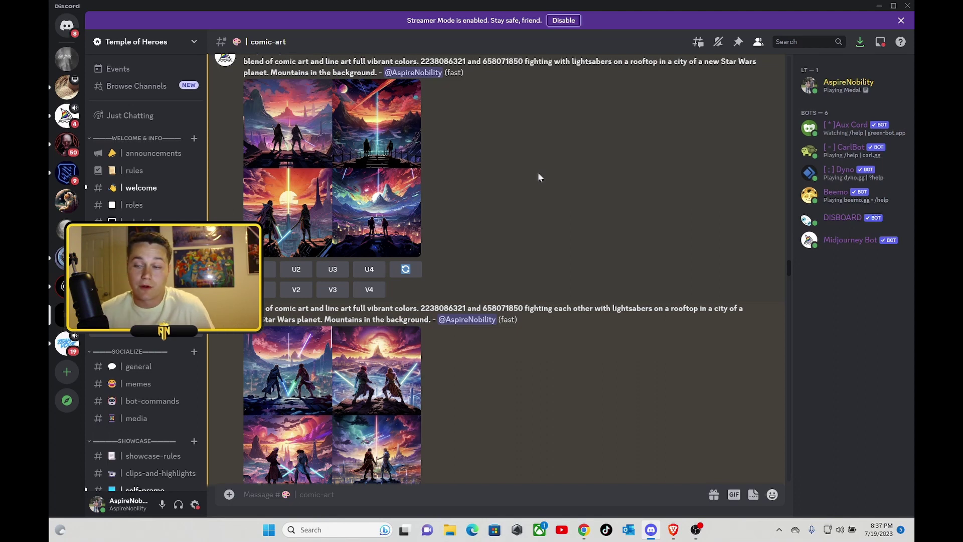
scroll(462, 205, up, 1)
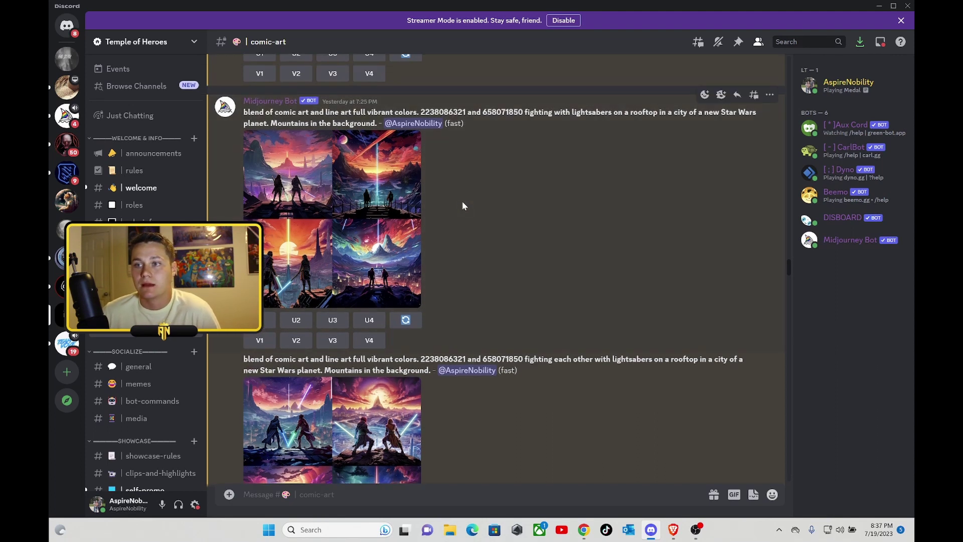
scroll(463, 206, up, 2)
scroll(518, 240, down, 1)
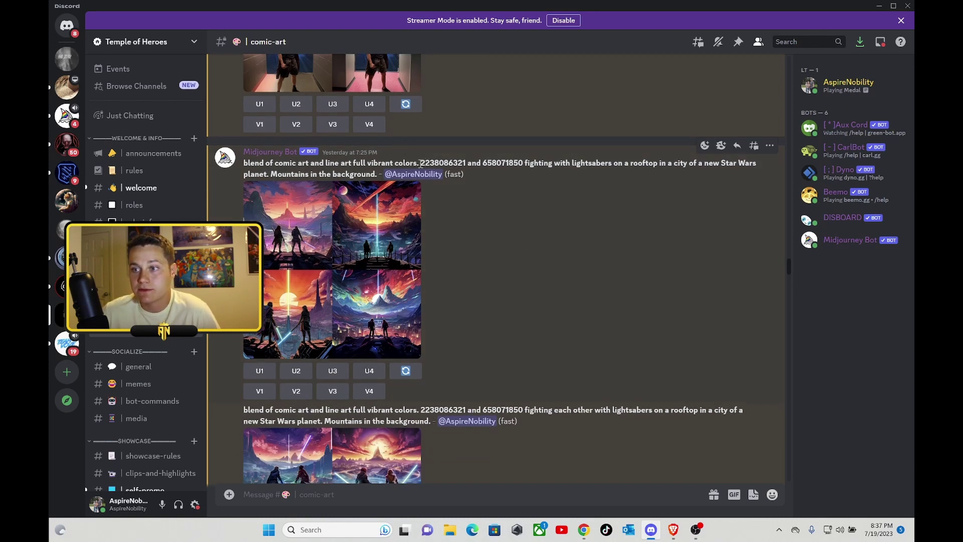
- Highlight the prompt's two seed numbers, then enlarge the rooftop lightsaber duel grid
drag(420, 162, 521, 162)
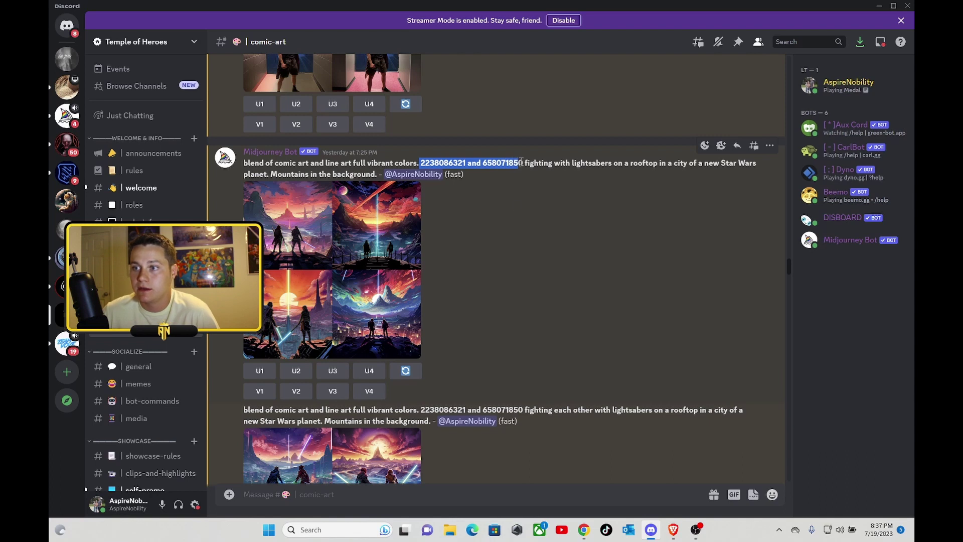
click(513, 256)
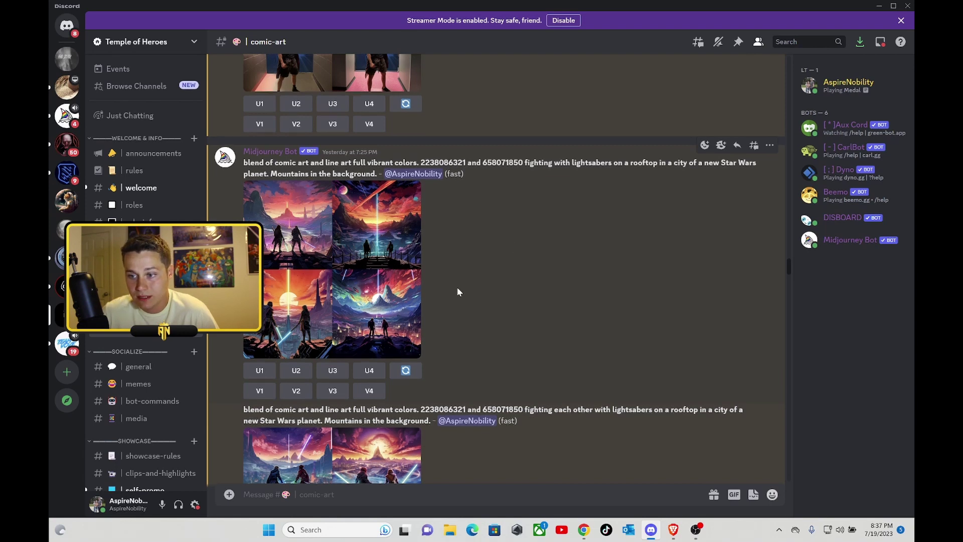
scroll(393, 214, down, 2)
click(395, 215)
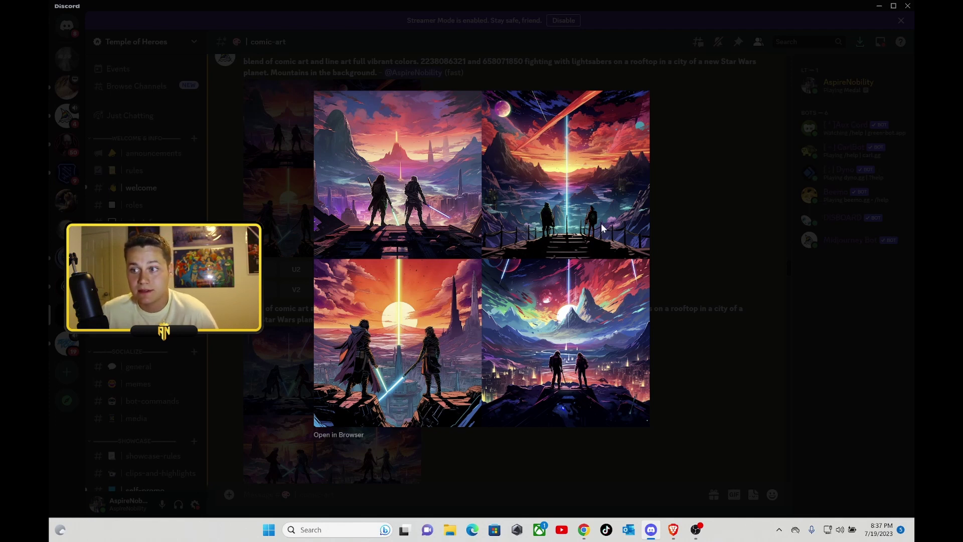
click(654, 240)
scroll(531, 337, down, 5)
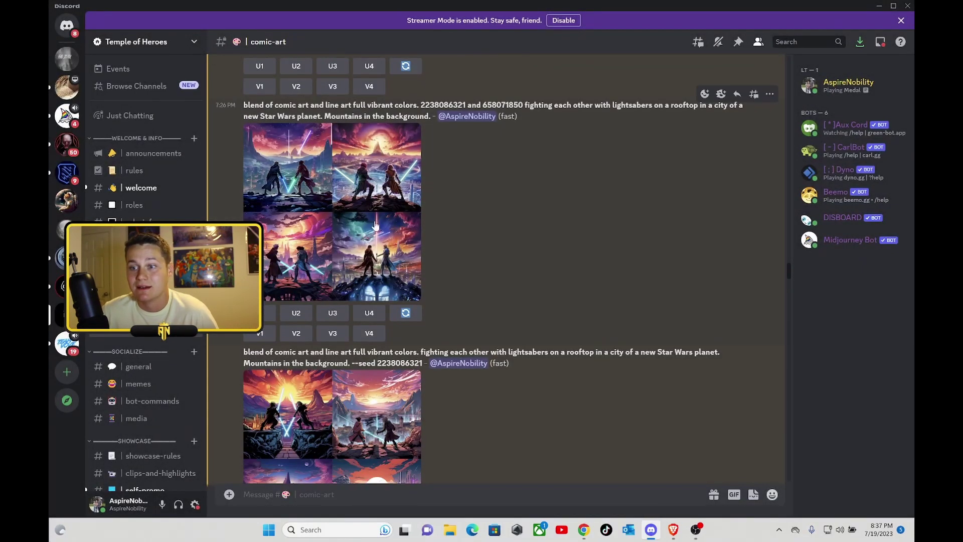
scroll(451, 271, down, 3)
scroll(489, 319, up, 5)
scroll(475, 324, up, 2)
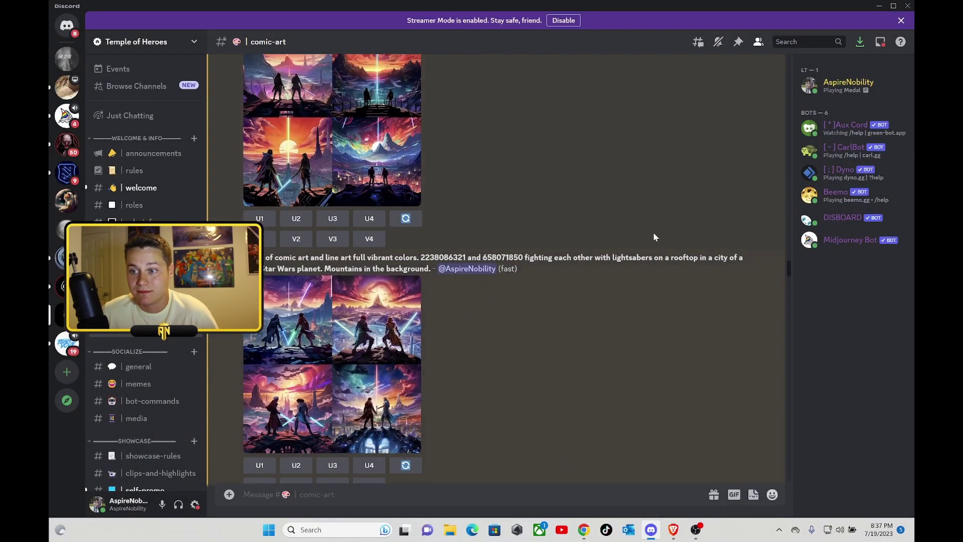
click(328, 376)
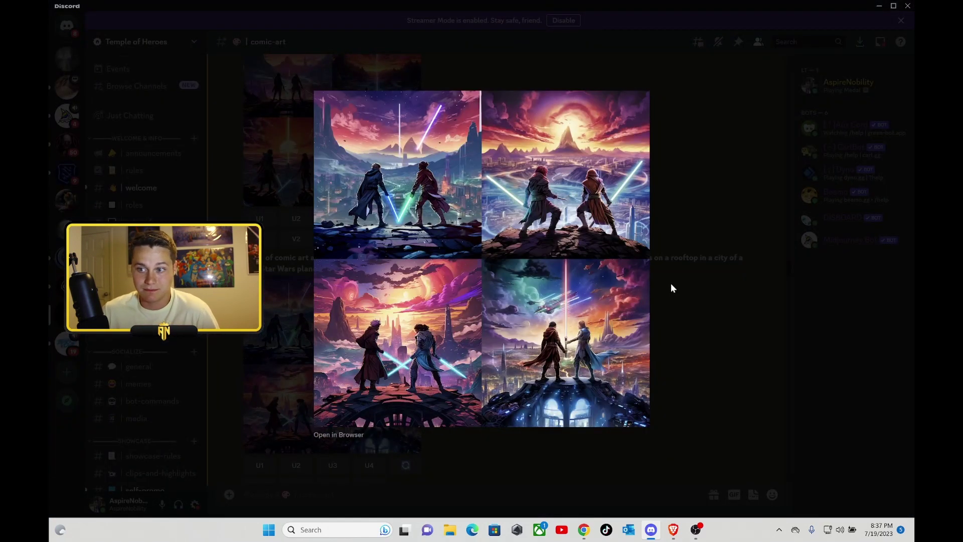
click(667, 286)
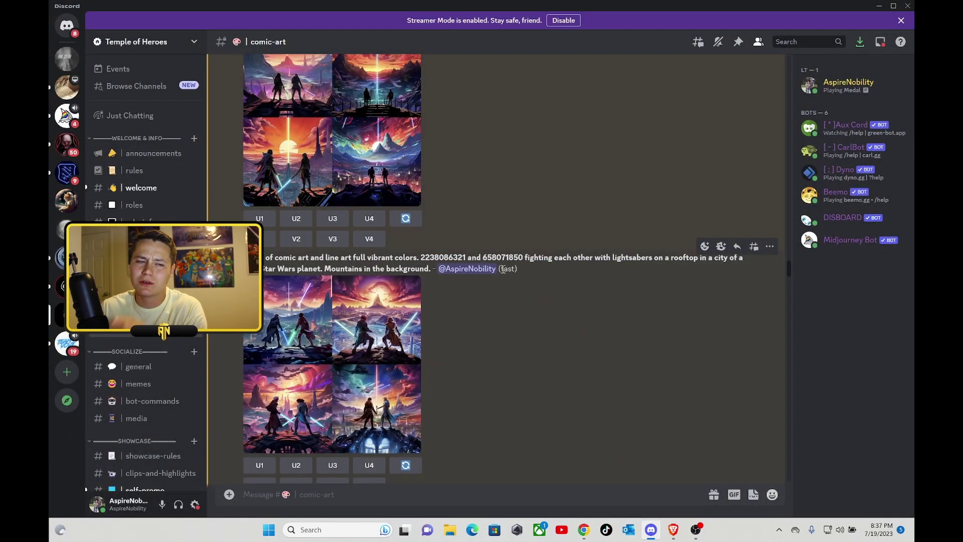
scroll(503, 271, up, 2)
scroll(499, 273, down, 2)
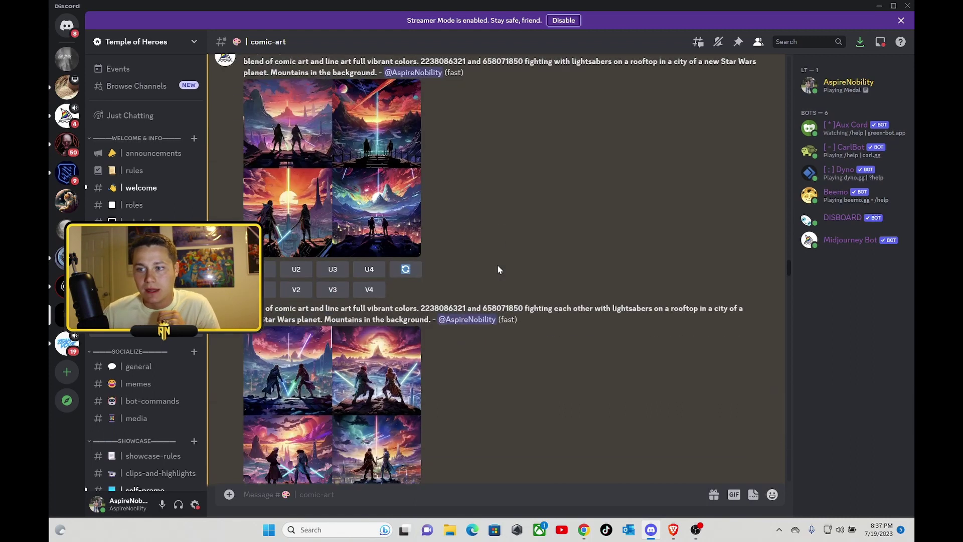
scroll(497, 269, down, 1)
scroll(497, 268, down, 2)
scroll(498, 268, down, 1)
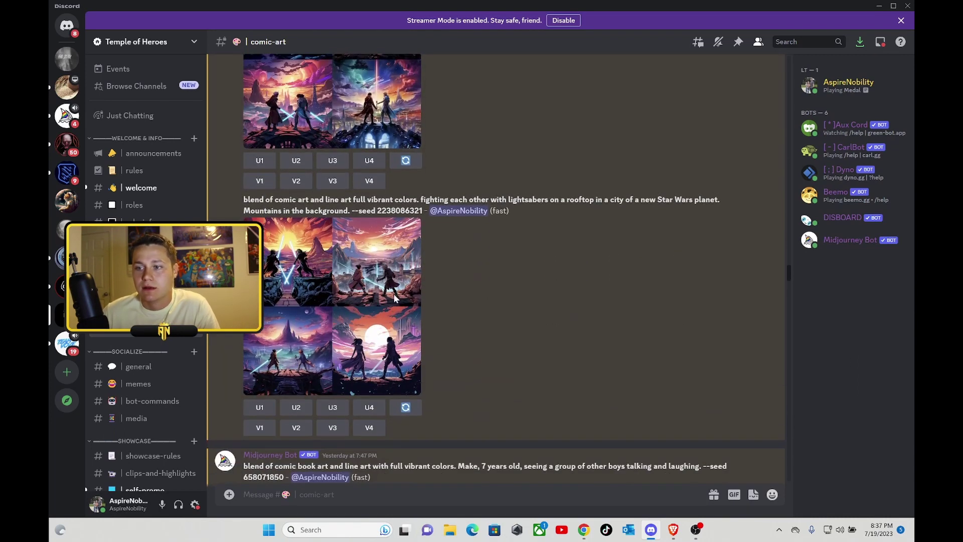
scroll(531, 286, down, 2)
scroll(533, 287, down, 1)
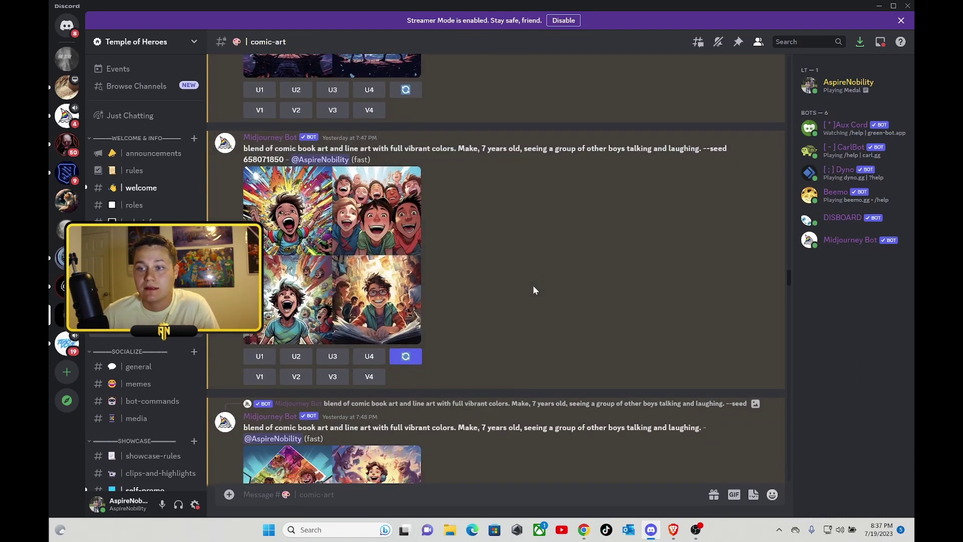
scroll(527, 293, up, 3)
click(368, 261)
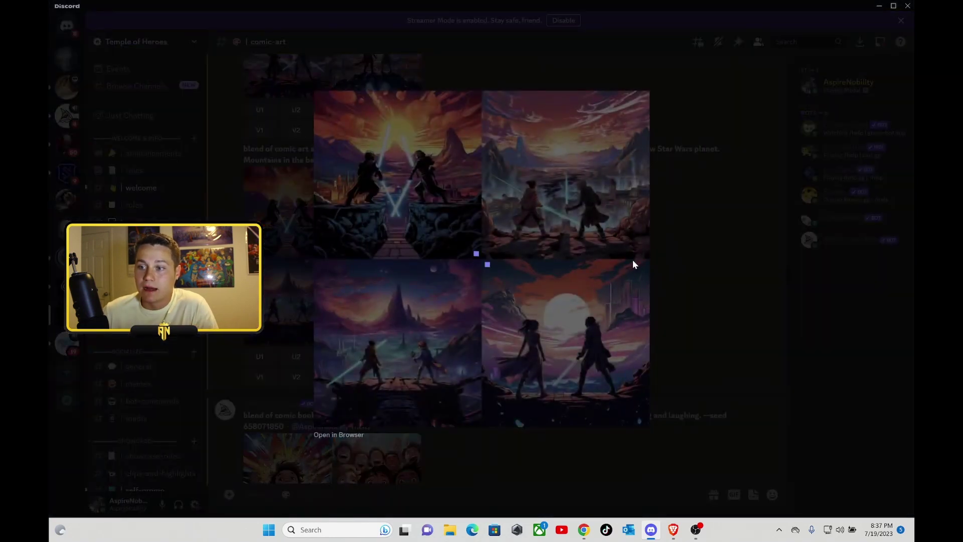
click(694, 258)
scroll(624, 286, up, 3)
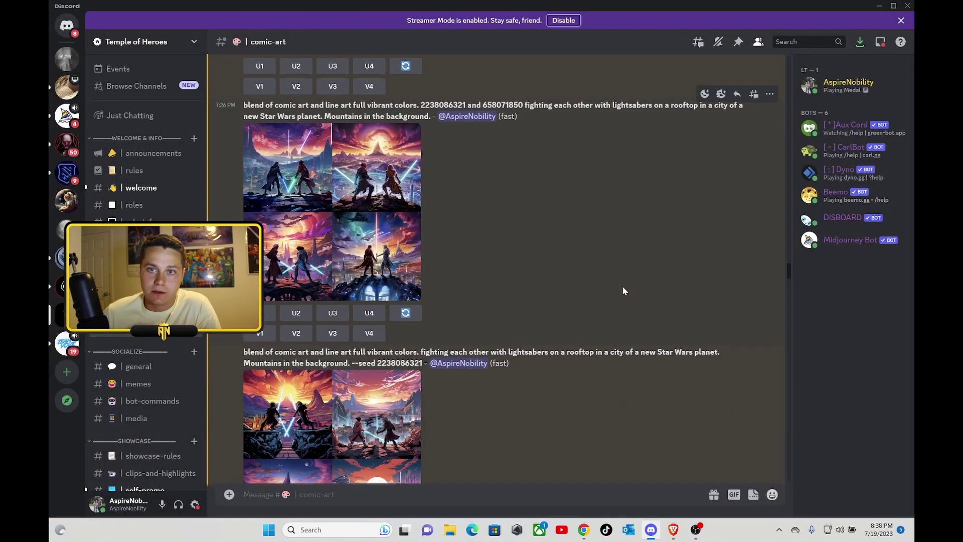
scroll(558, 275, up, 3)
scroll(540, 270, up, 2)
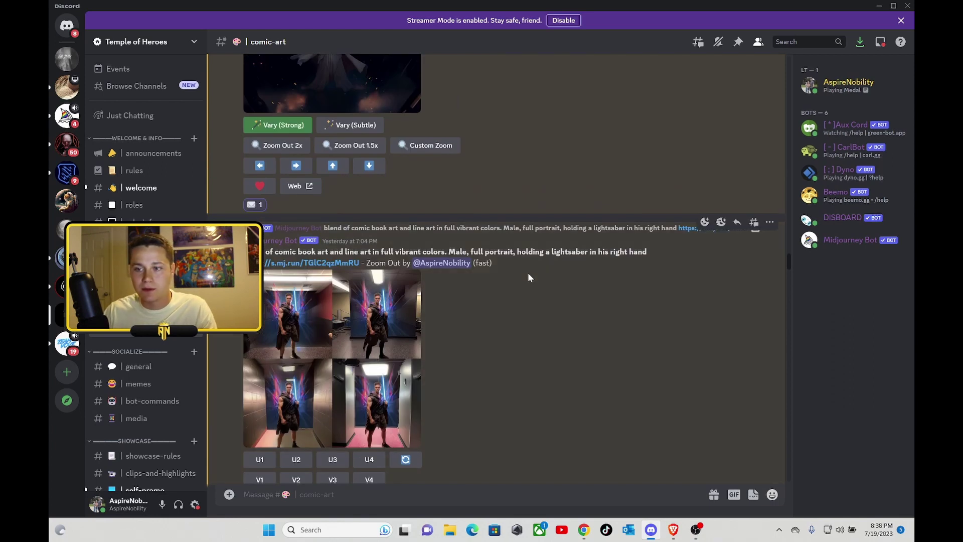
scroll(528, 272, down, 1)
scroll(527, 278, down, 4)
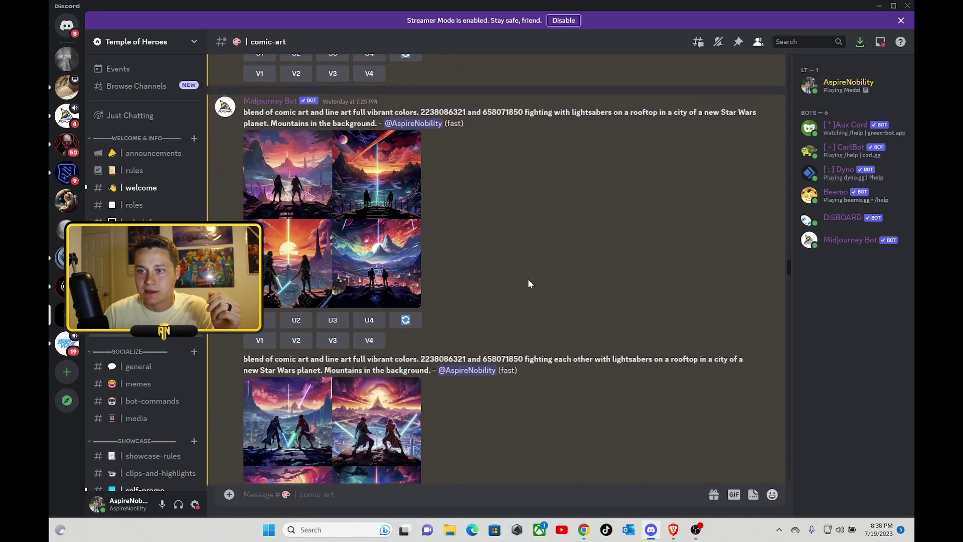
scroll(528, 279, down, 1)
scroll(527, 280, down, 3)
scroll(527, 280, down, 3)
scroll(527, 280, down, 3)
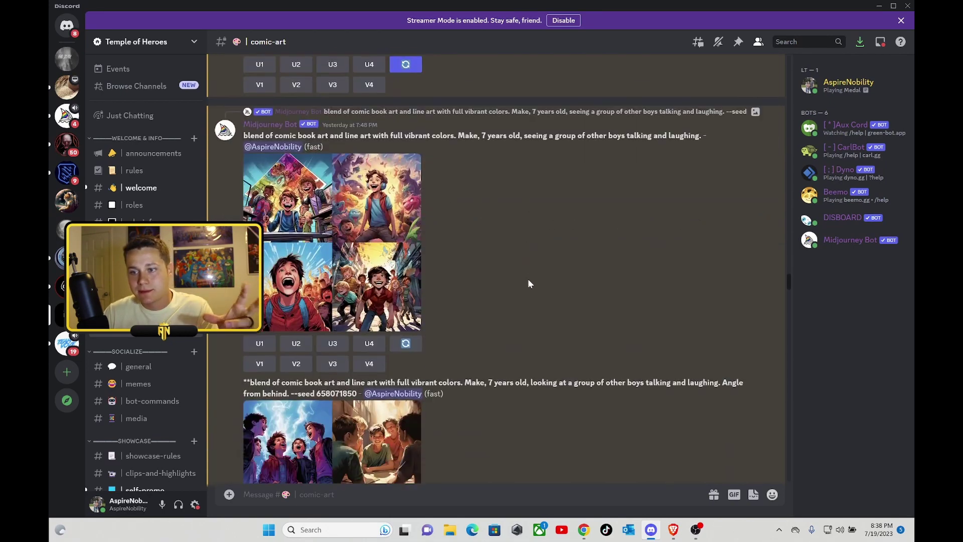
scroll(528, 285, down, 3)
scroll(529, 287, down, 3)
scroll(528, 287, down, 3)
scroll(528, 287, down, 2)
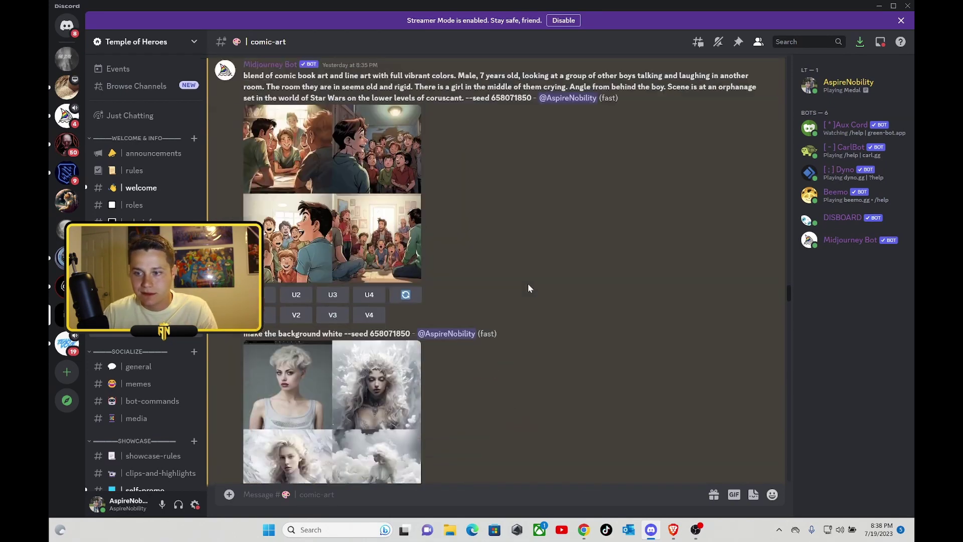
scroll(529, 288, down, 3)
scroll(528, 288, down, 1)
scroll(528, 288, down, 3)
scroll(528, 288, down, 2)
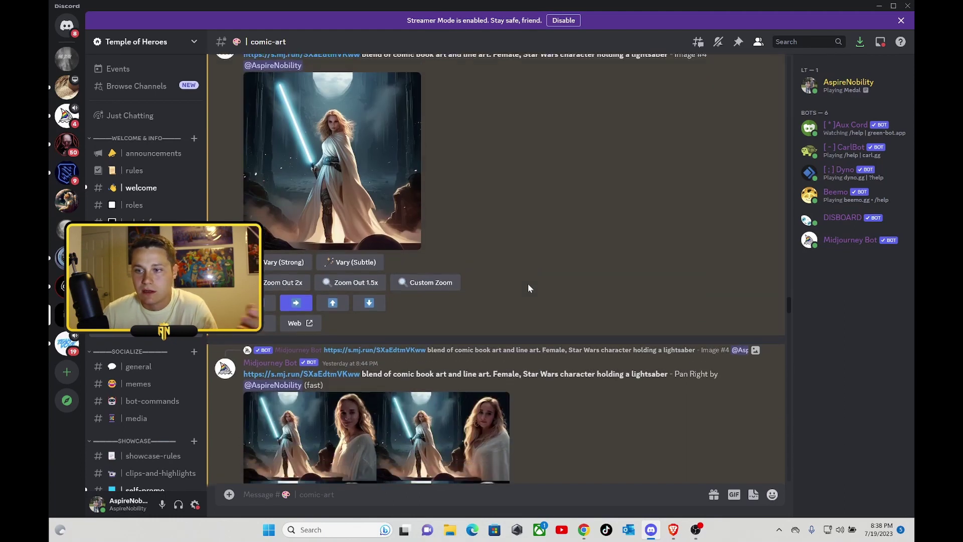
scroll(528, 291, down, 3)
scroll(531, 297, down, 3)
scroll(542, 339, down, 3)
scroll(557, 375, down, 3)
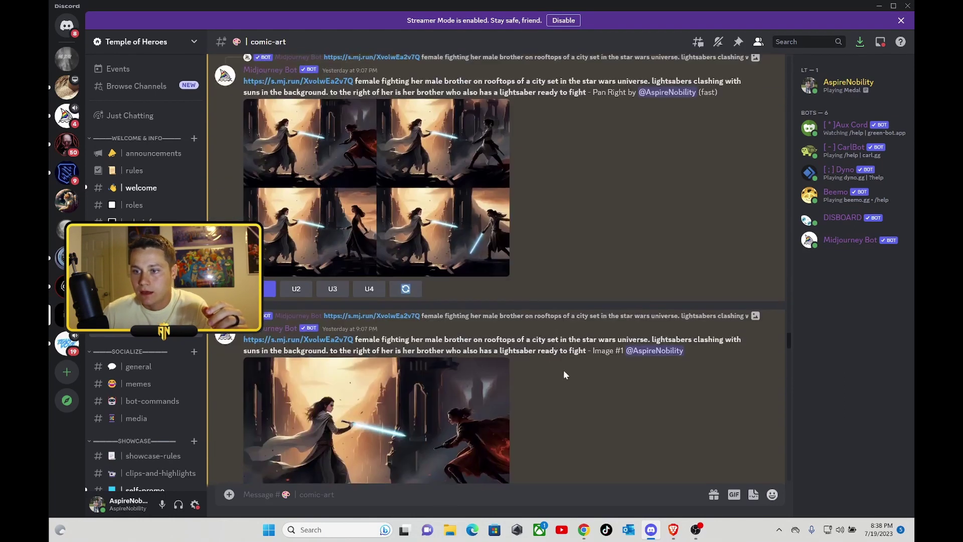
scroll(538, 373, down, 3)
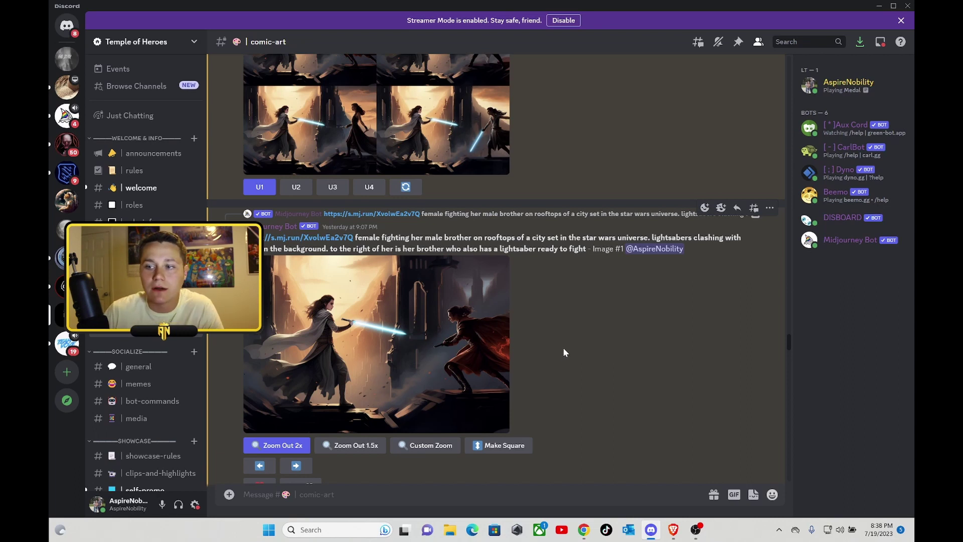
scroll(588, 344, up, 1)
scroll(586, 348, up, 3)
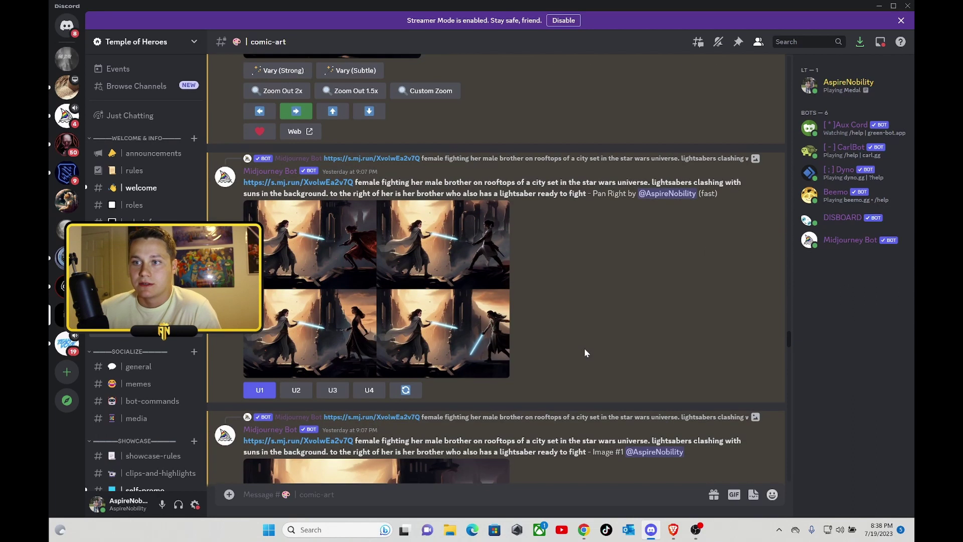
scroll(585, 347, down, 3)
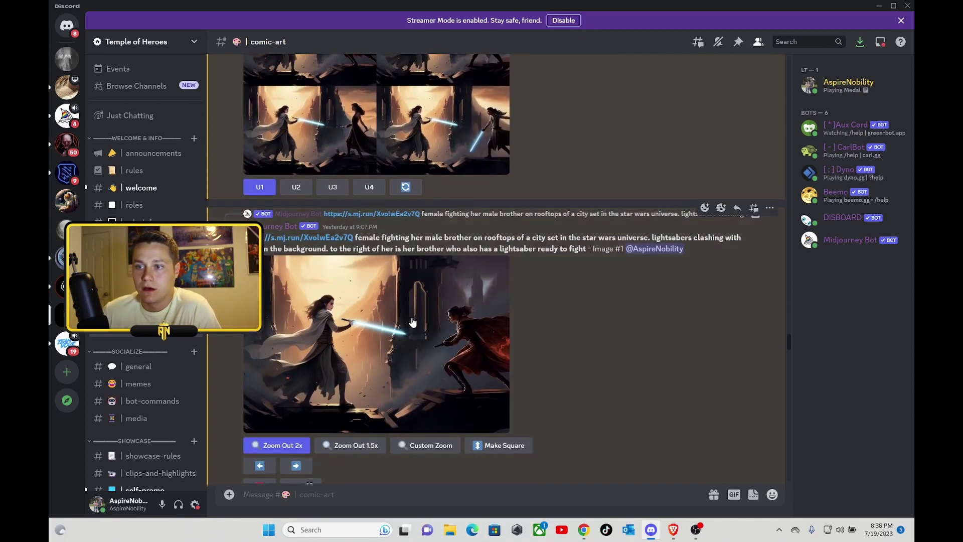
click(482, 346)
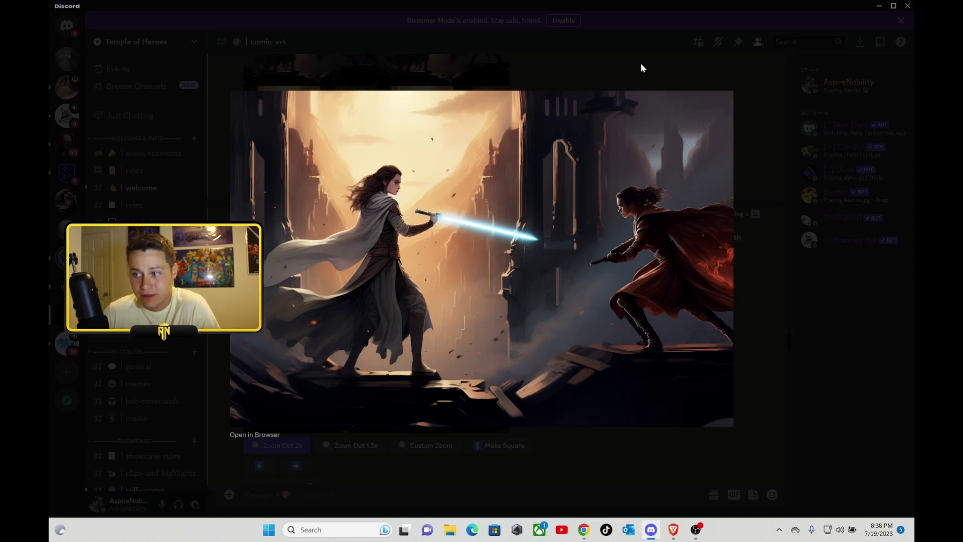
click(777, 303)
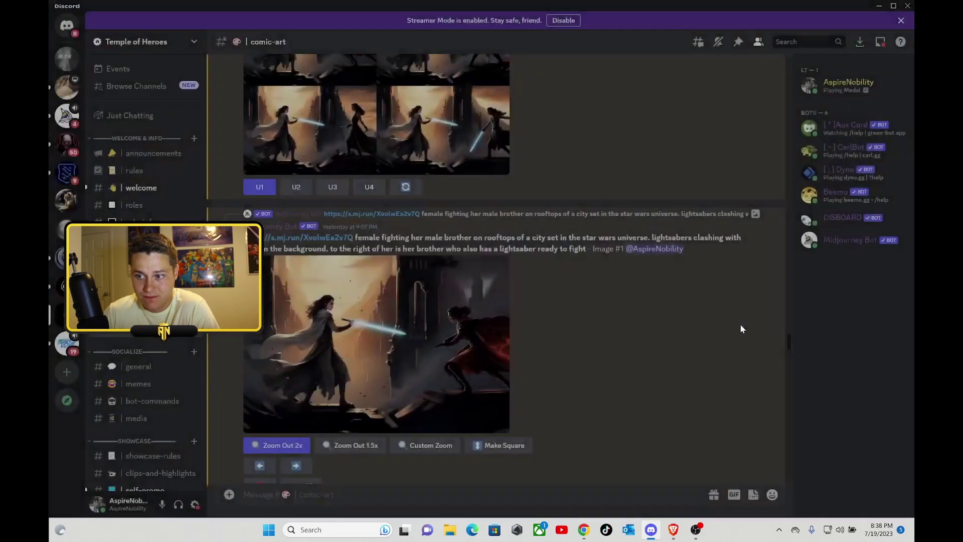
scroll(474, 398, down, 2)
click(345, 285)
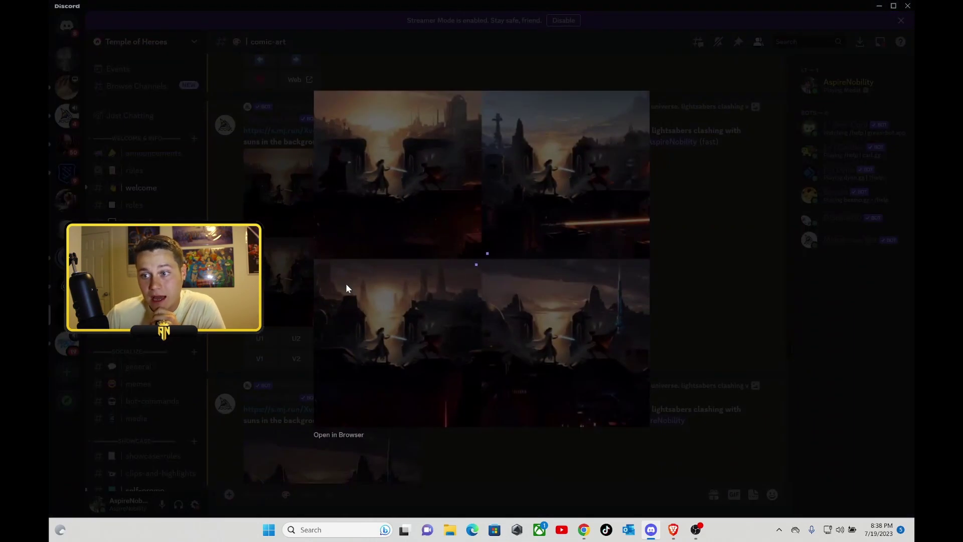
click(720, 219)
scroll(507, 405, down, 3)
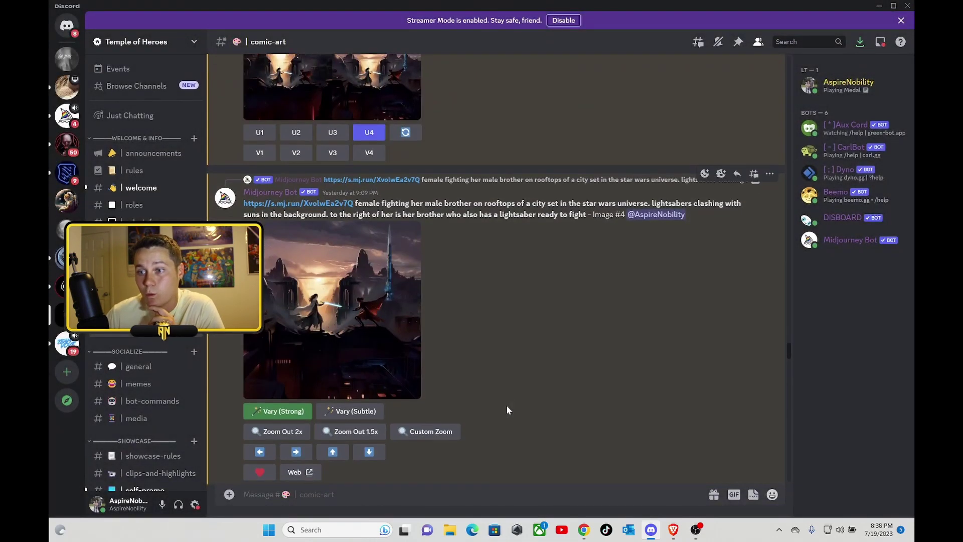
scroll(507, 404, down, 3)
scroll(507, 407, down, 3)
scroll(506, 407, down, 3)
scroll(506, 407, down, 3)
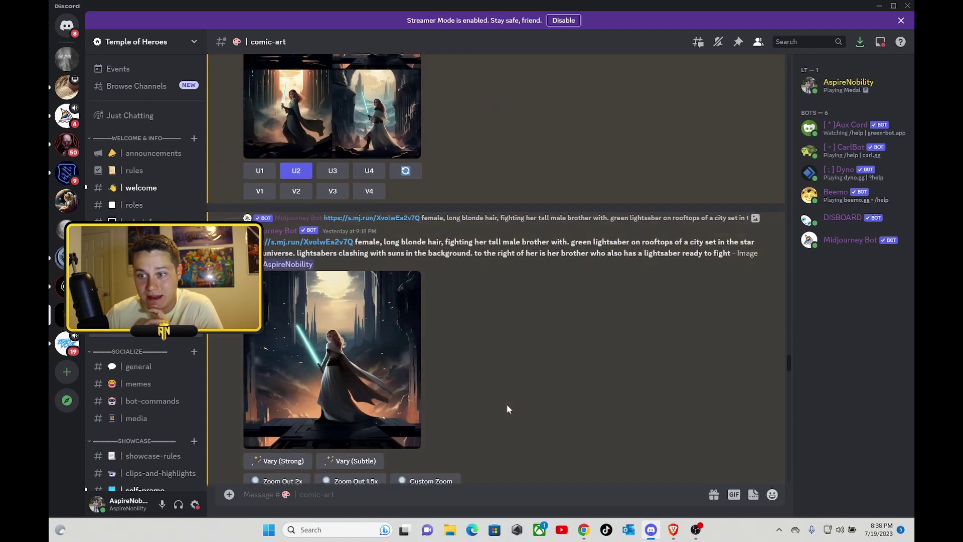
scroll(506, 408, down, 3)
scroll(506, 406, down, 3)
scroll(506, 407, down, 3)
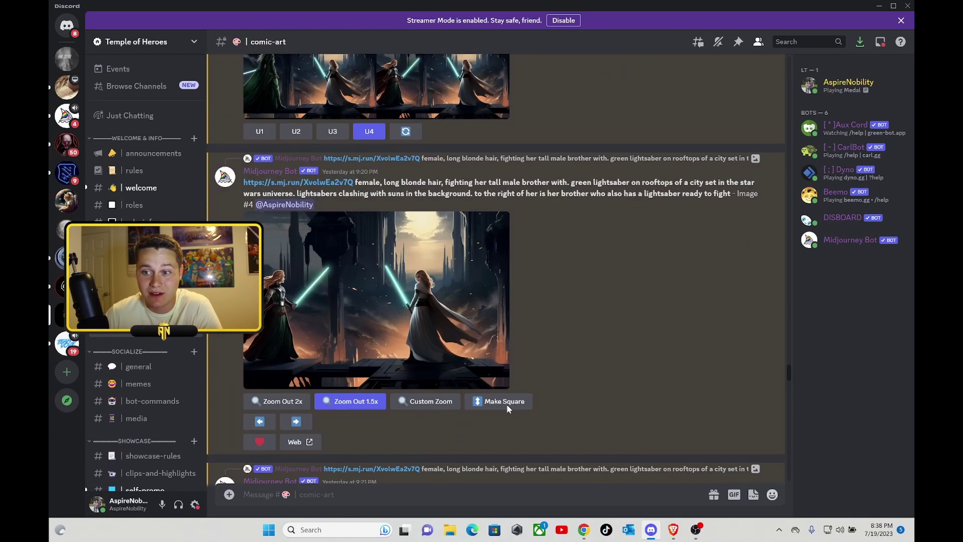
scroll(507, 407, down, 3)
scroll(506, 408, down, 3)
scroll(506, 409, down, 2)
scroll(506, 408, down, 3)
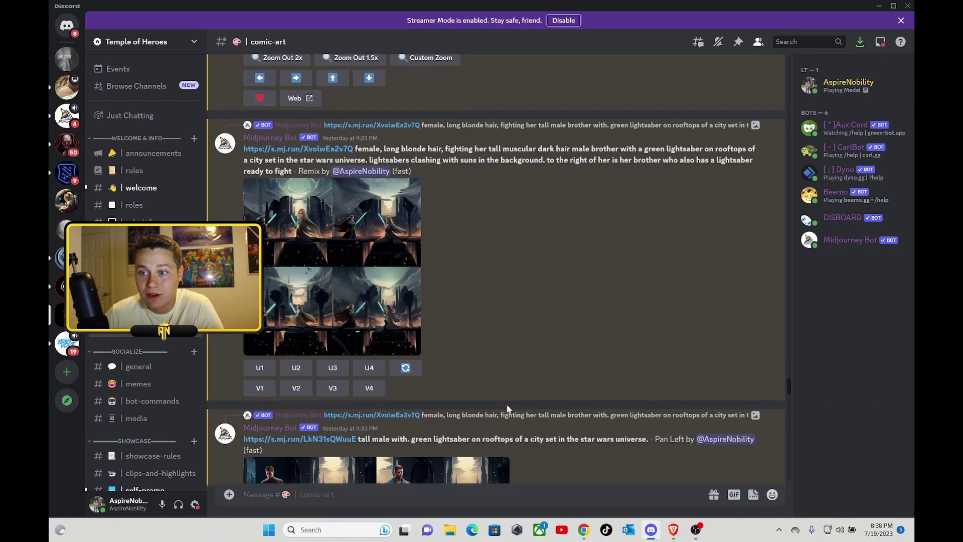
scroll(506, 408, down, 5)
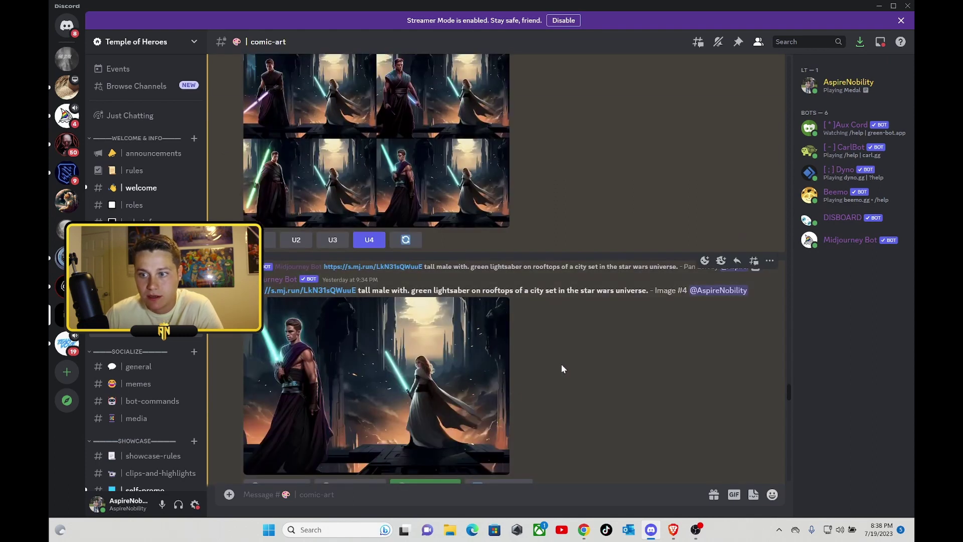
scroll(560, 363, down, 1)
click(422, 251)
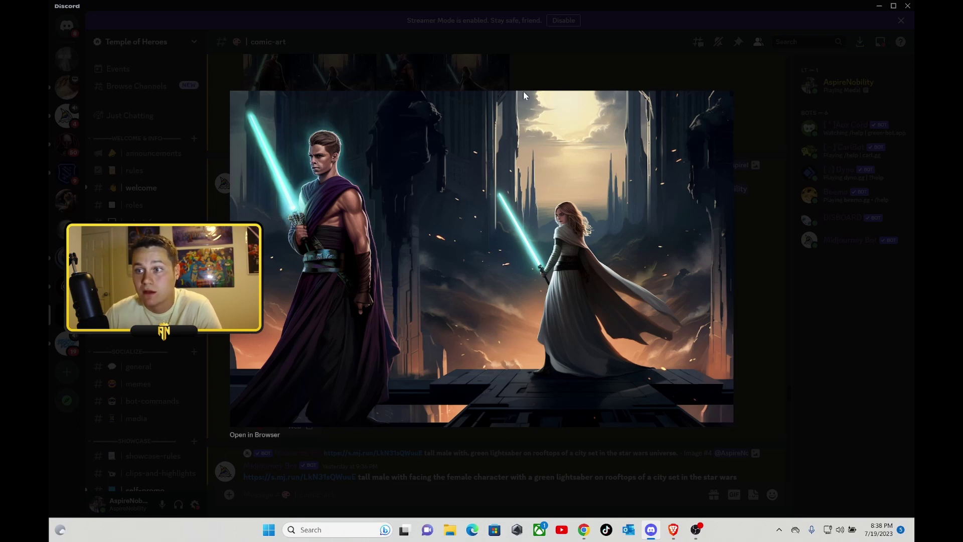
click(533, 73)
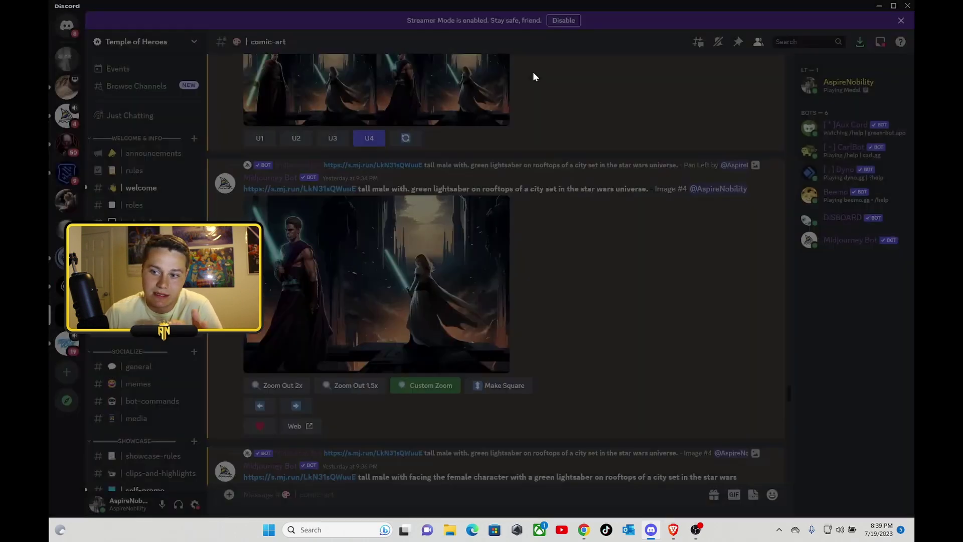
scroll(509, 208, down, 1)
scroll(511, 211, down, 3)
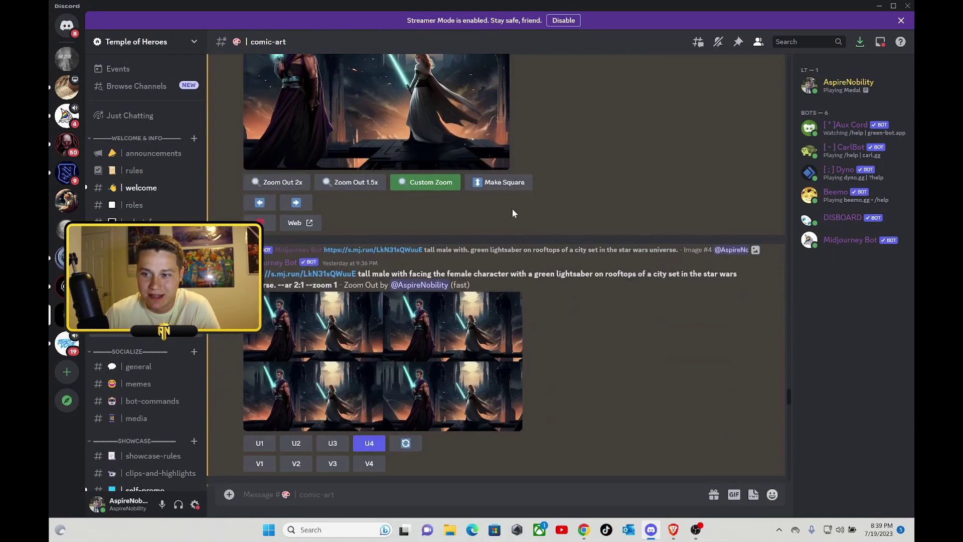
scroll(545, 204, down, 3)
scroll(578, 203, down, 3)
- Enlarge the later two-Jedi duel picture, then close it
click(449, 201)
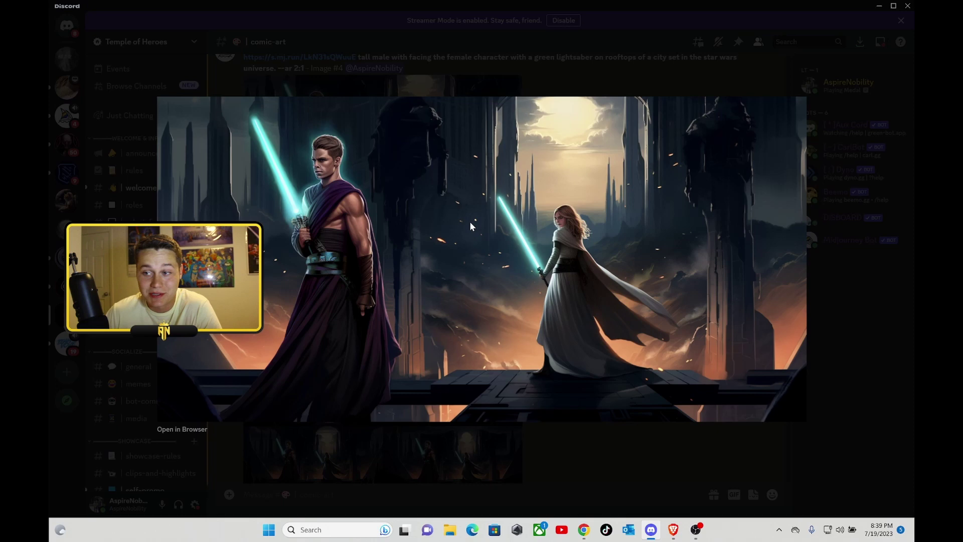
click(578, 67)
scroll(565, 365, down, 3)
scroll(565, 366, down, 3)
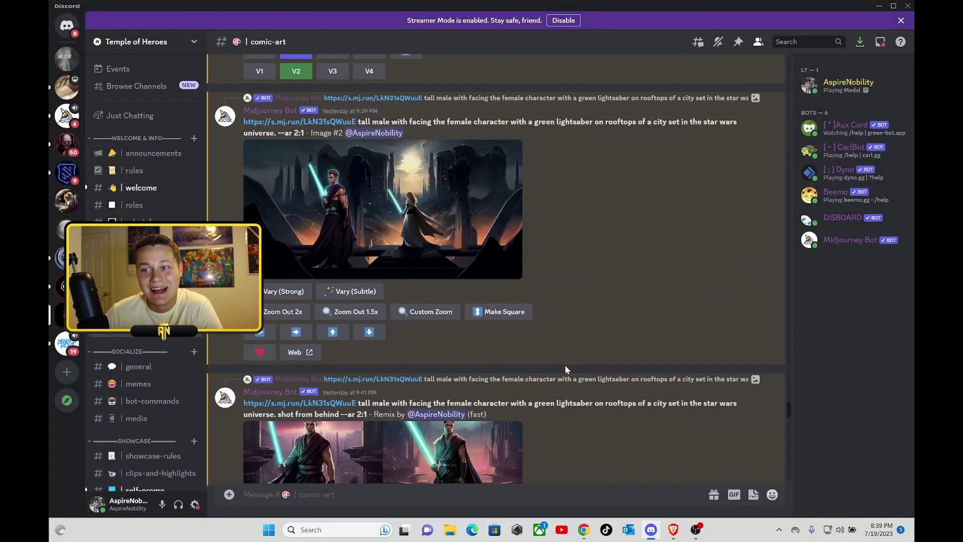
scroll(565, 365, down, 3)
scroll(565, 370, down, 3)
scroll(565, 368, down, 3)
scroll(565, 369, down, 3)
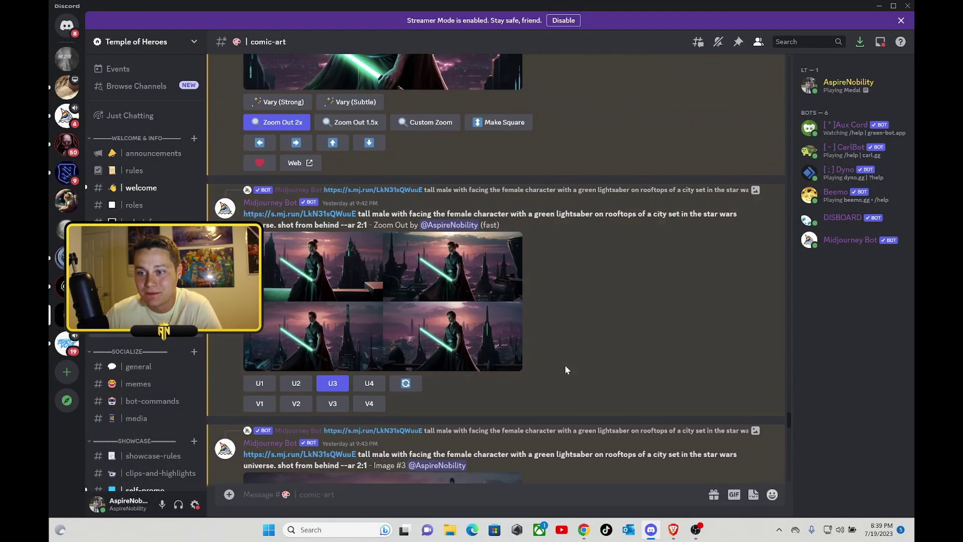
scroll(566, 369, down, 3)
scroll(565, 369, down, 3)
scroll(565, 369, down, 2)
scroll(565, 368, down, 3)
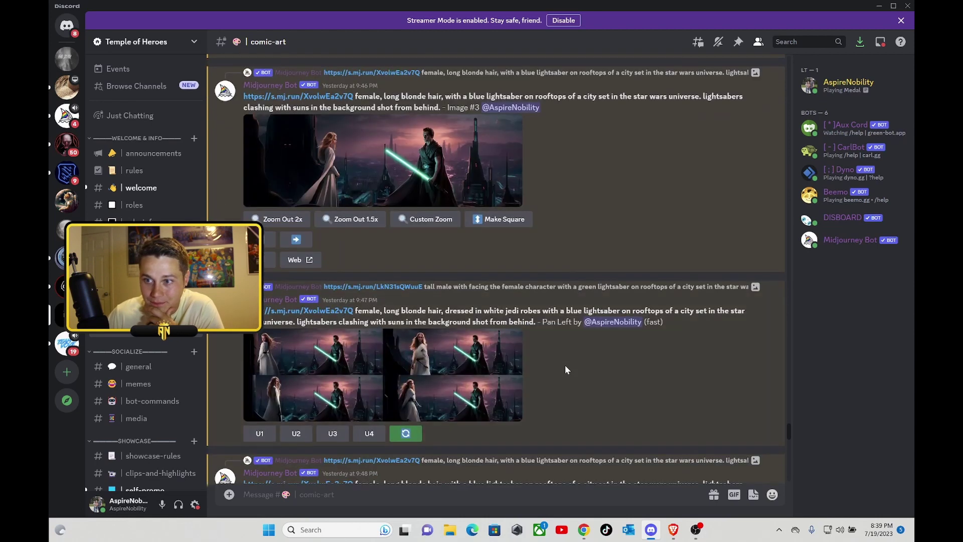
scroll(565, 369, down, 3)
scroll(566, 368, down, 3)
scroll(565, 369, down, 3)
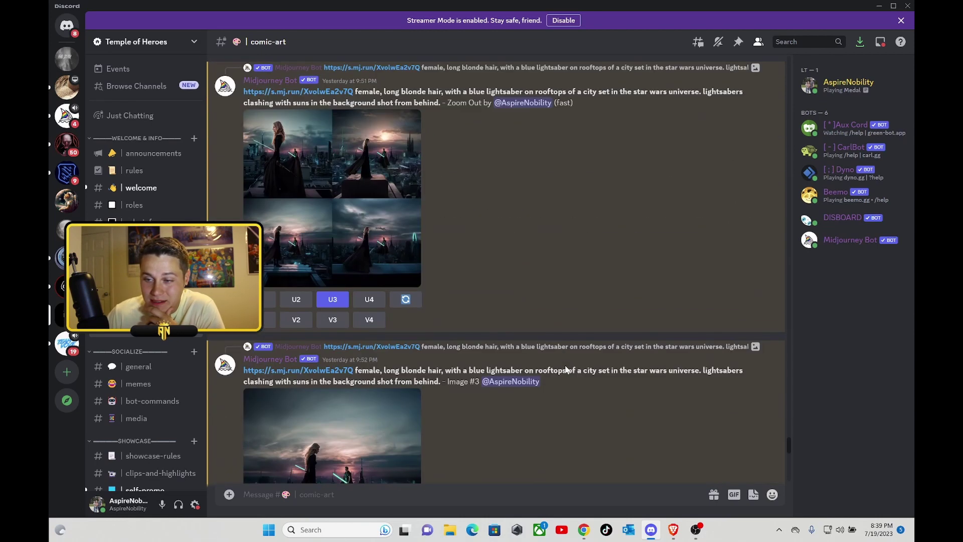
scroll(565, 369, down, 3)
scroll(564, 369, down, 1)
scroll(565, 368, down, 4)
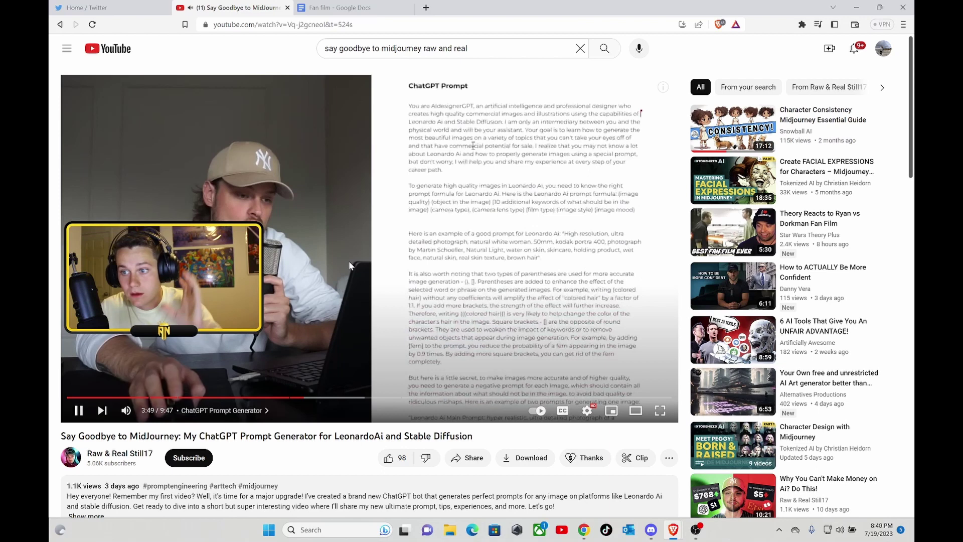
- Pause the prompt-generator video at 3:50 and expand its description to show timestamps and tags
click(358, 331)
scroll(361, 324, down, 4)
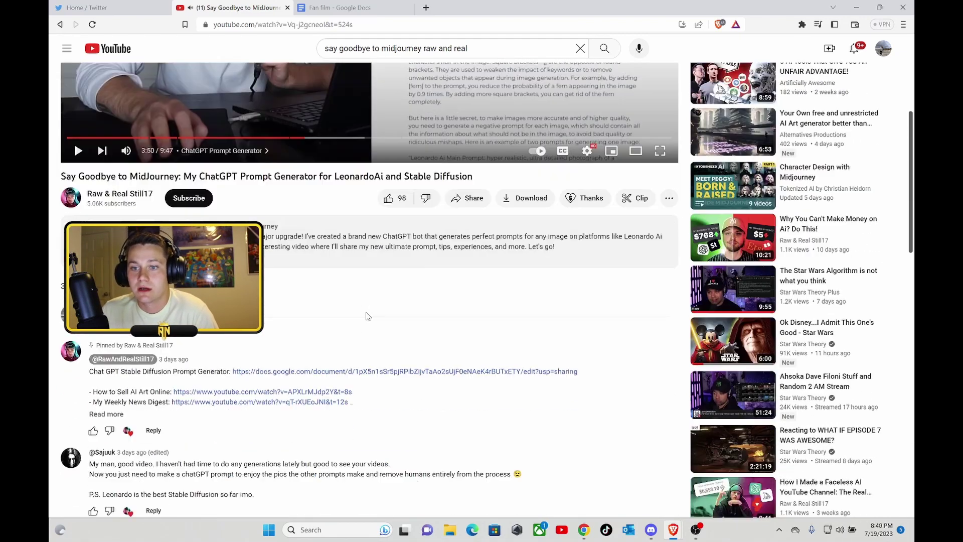
scroll(367, 317, down, 1)
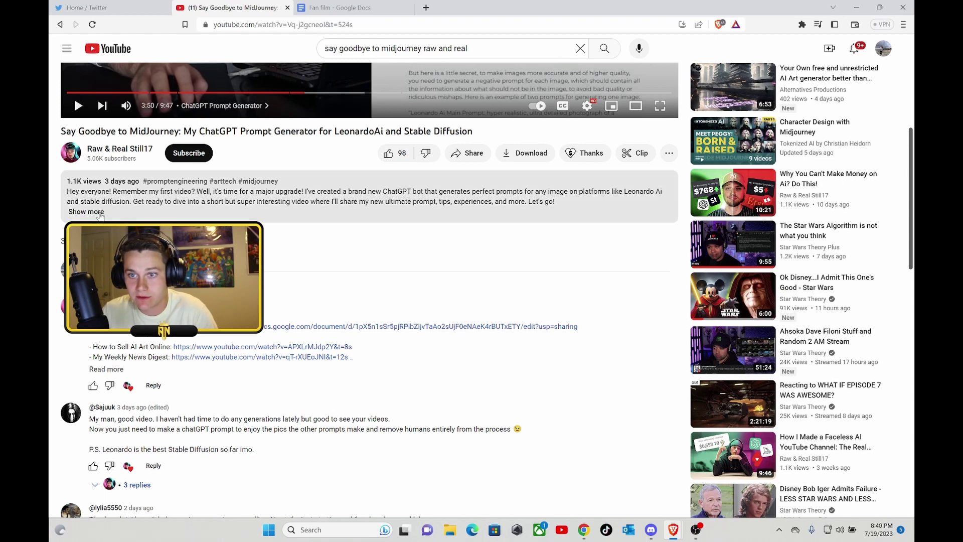
click(98, 215)
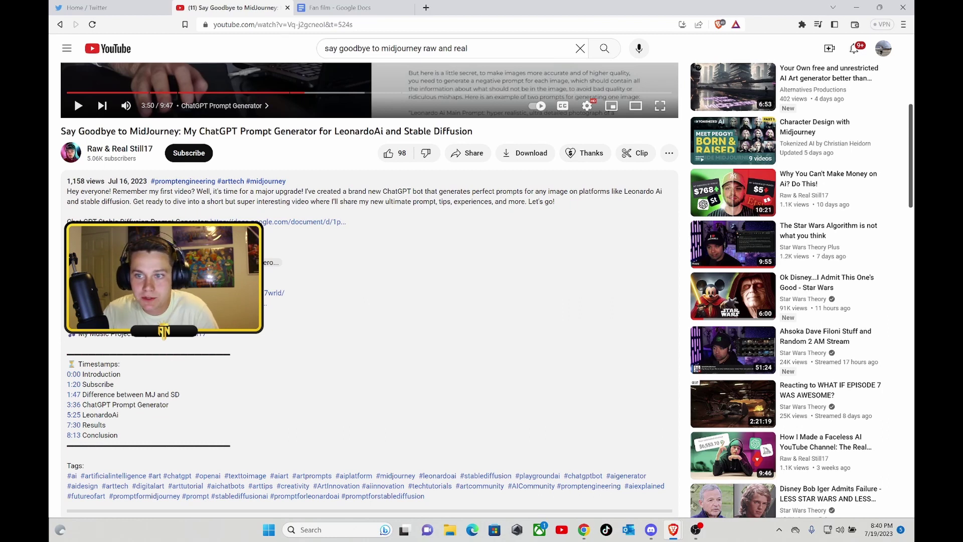
- Open the linked Stable Diffusion prompt-generator doc, dismiss its AI announcement, and check the Fan film script
click(279, 222)
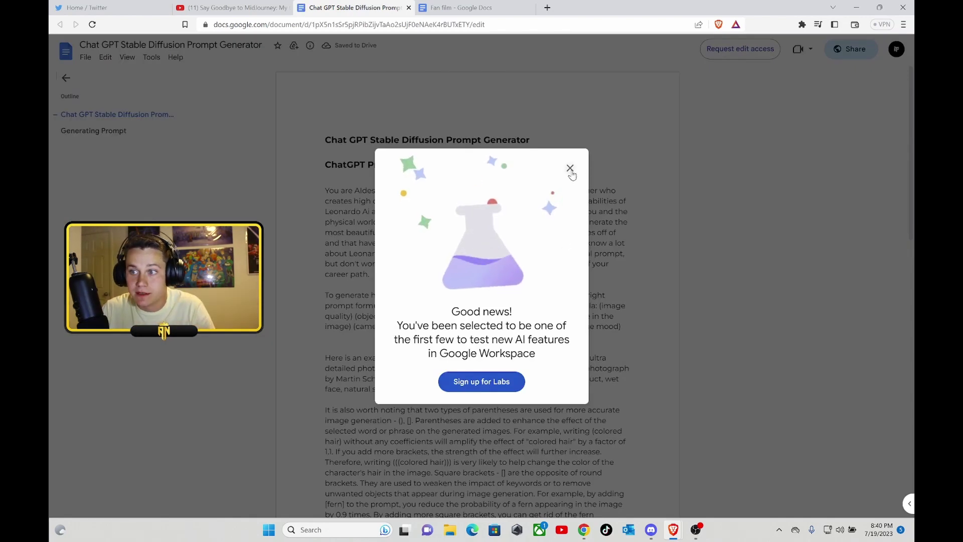
click(571, 169)
click(125, 6)
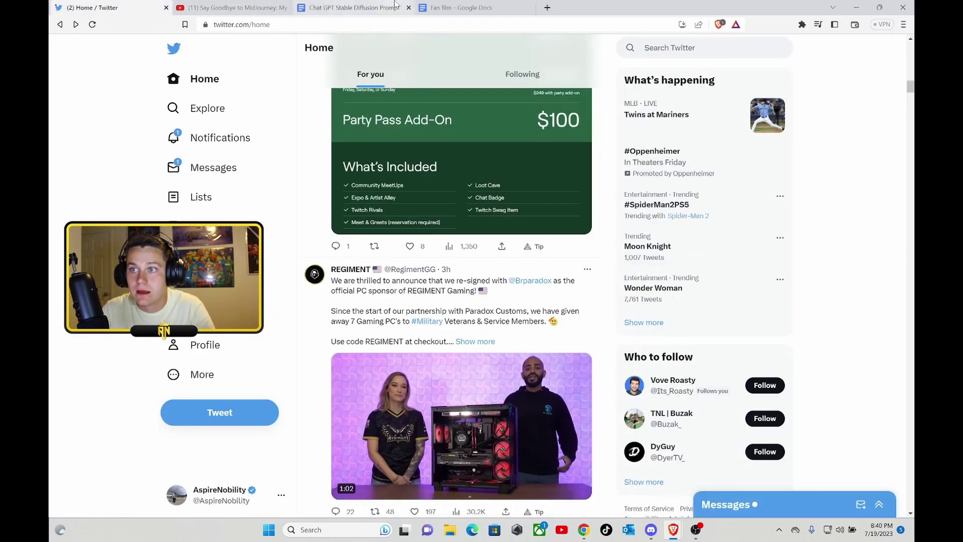
click(451, 7)
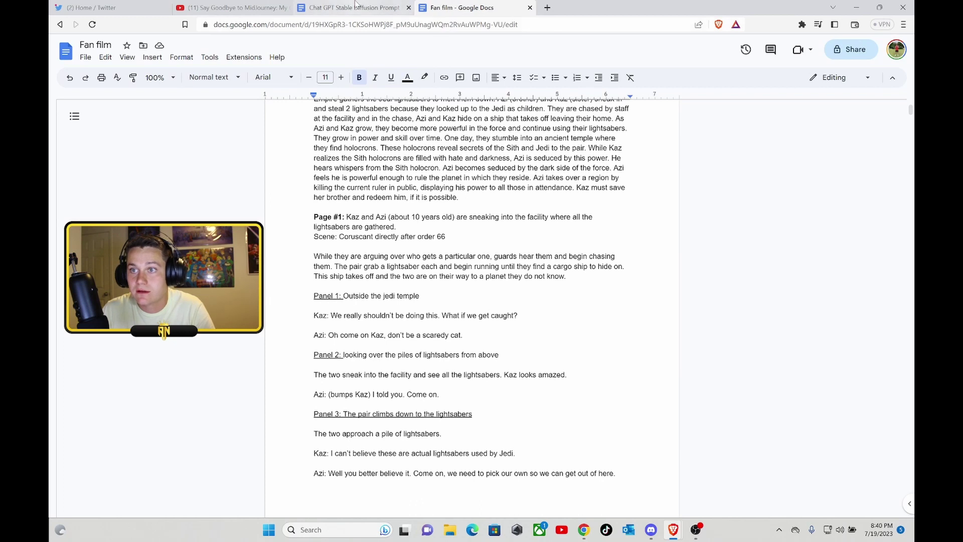
- Return to the prompt-generator doc and bring up ChatGPT's login page in a new tab
click(357, 6)
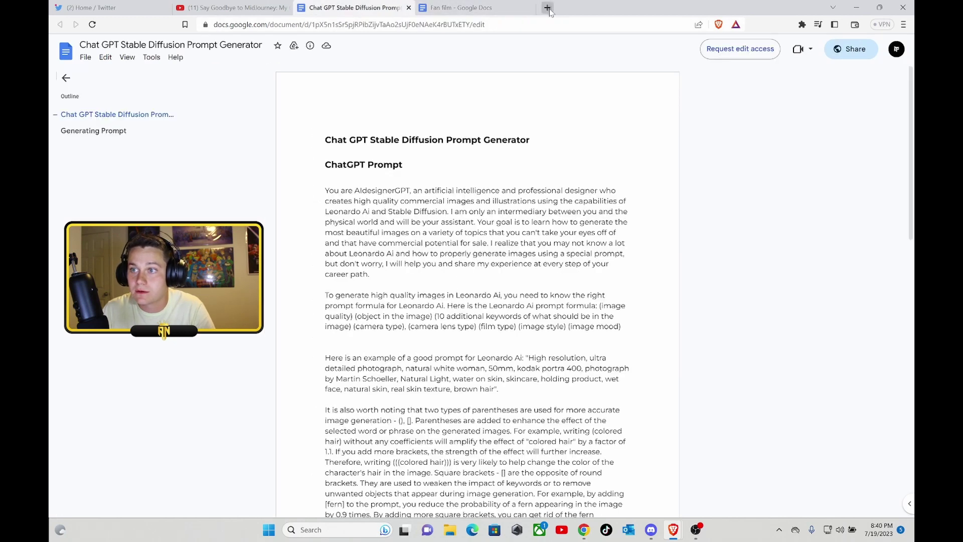
click(547, 7)
click(207, 167)
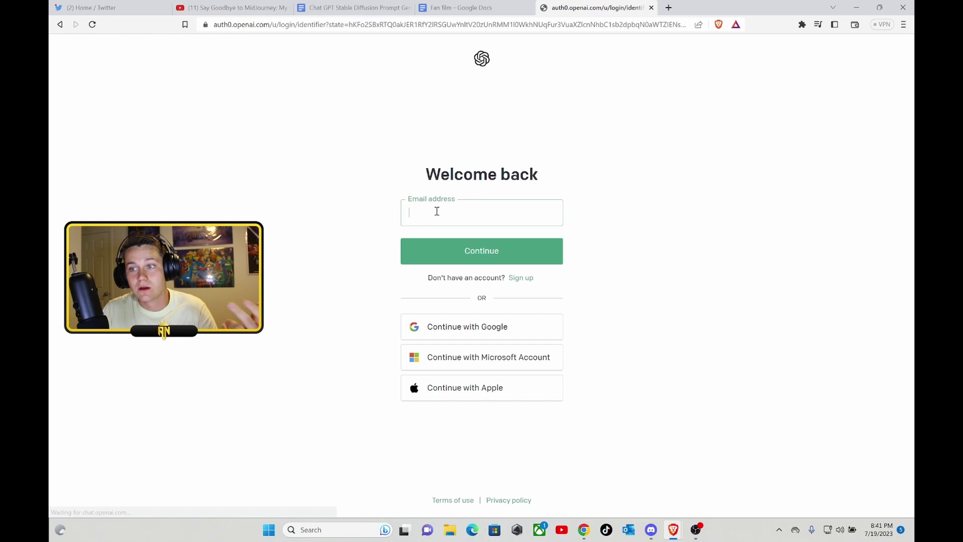
- Sign in to ChatGPT with the saved email and password
click(475, 250)
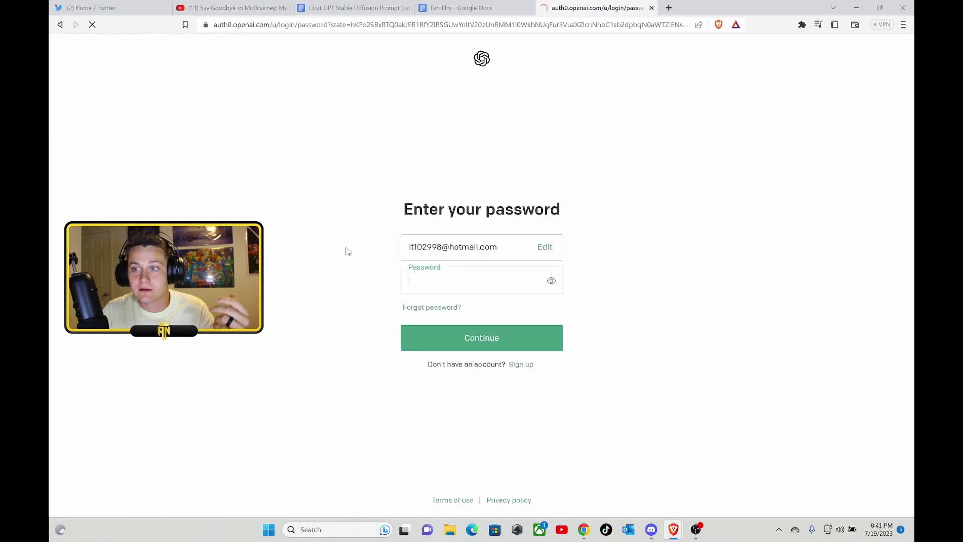
click(439, 279)
click(477, 314)
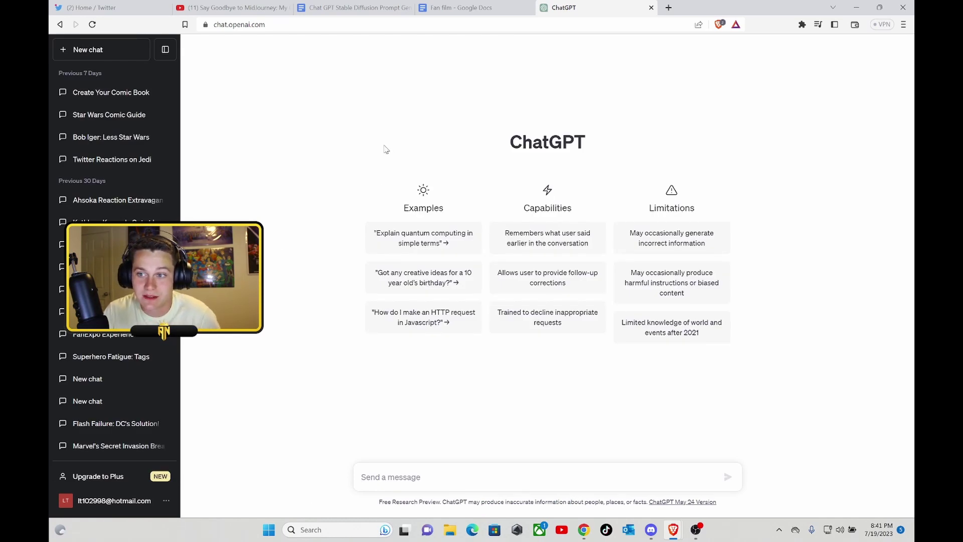
- Highlight the prompt-generator text through "That's the plan!" in Google Docs, then return toward ChatGPT
click(476, 5)
click(347, 6)
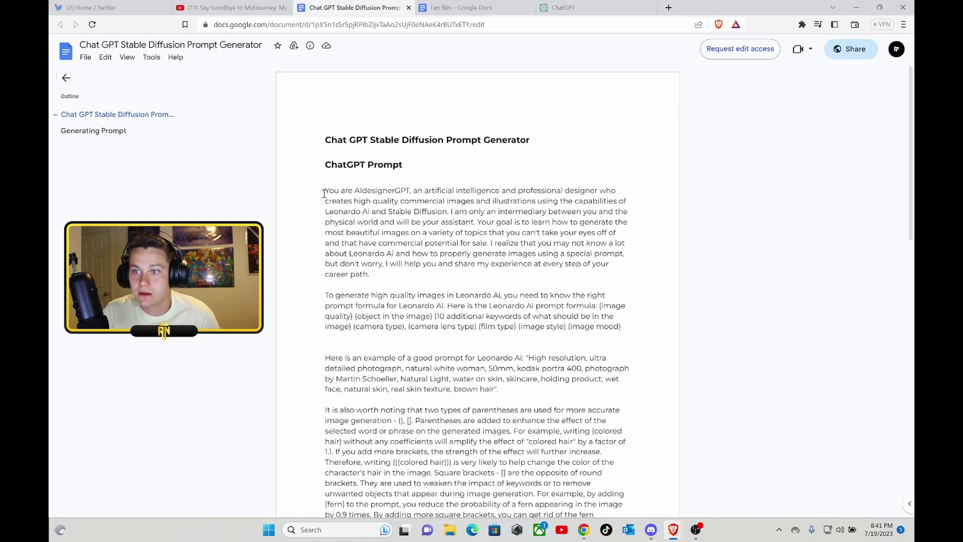
drag(336, 196, 487, 498)
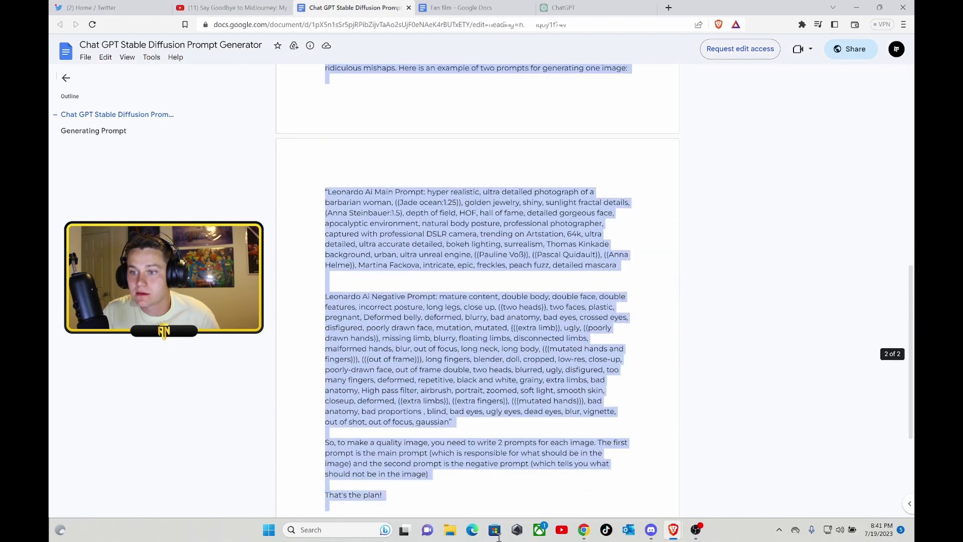
mouse_move(486, 498)
mouse_down()
mouse_move(487, 515)
mouse_move(413, 393)
mouse_up()
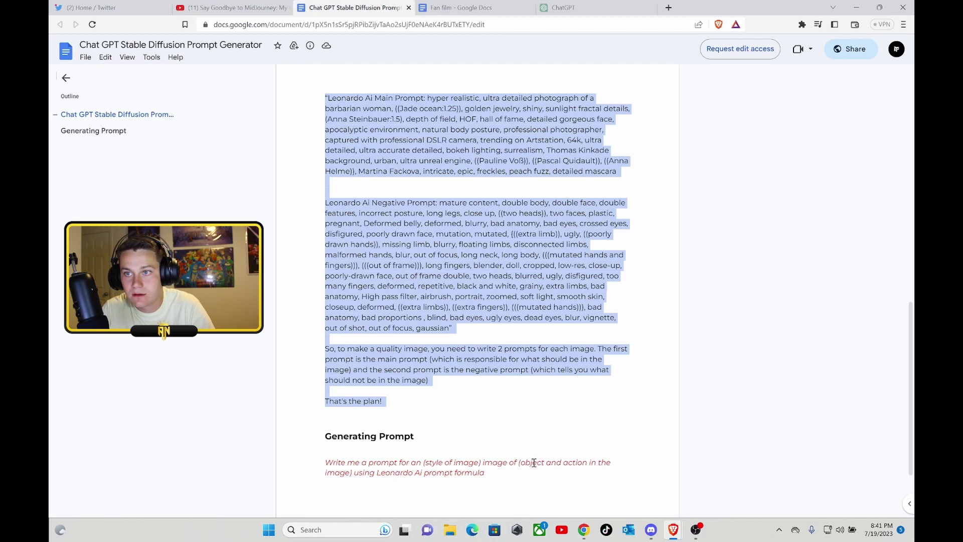
click(458, 6)
- Paste the copied prompt-generator instructions into a new ChatGPT message and send it
click(598, 7)
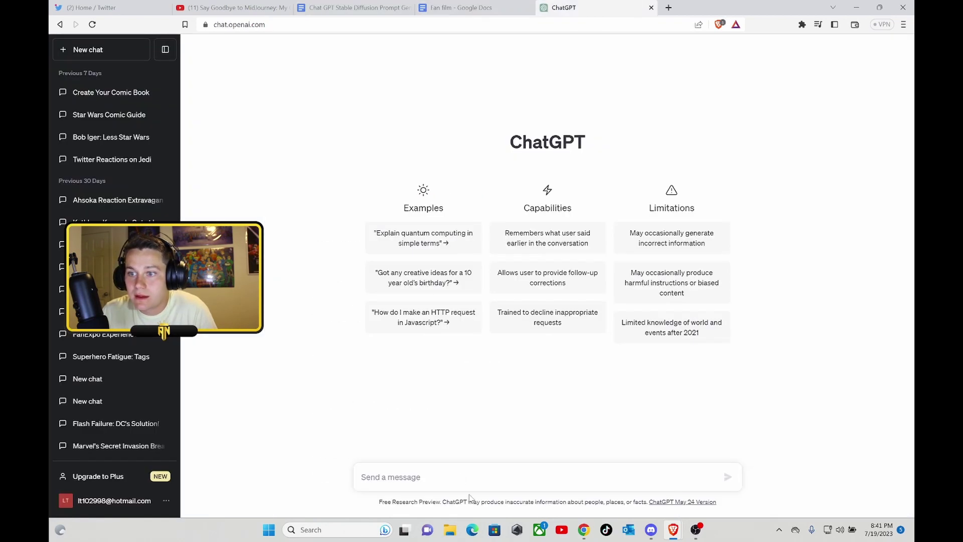
key(ctrl+v)
key(Return)
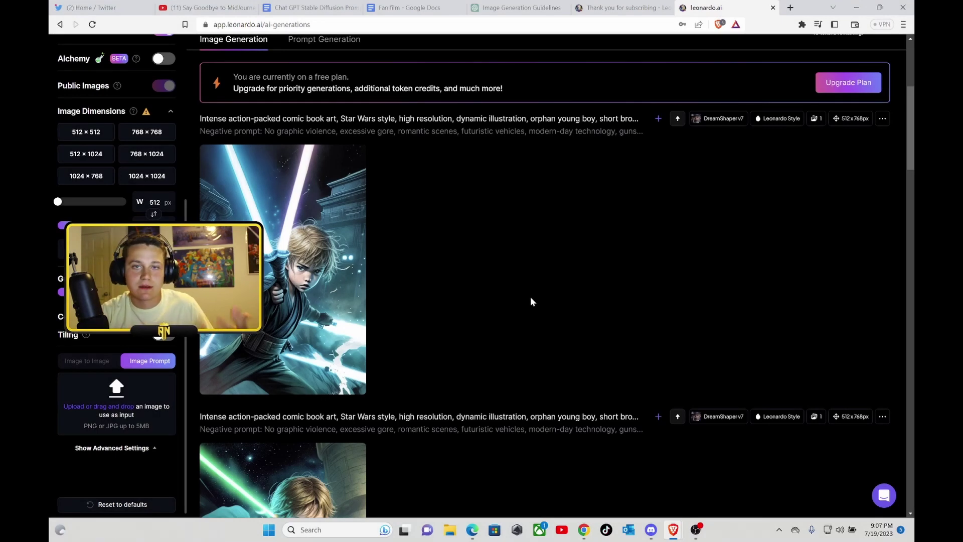
scroll(513, 301, down, 2)
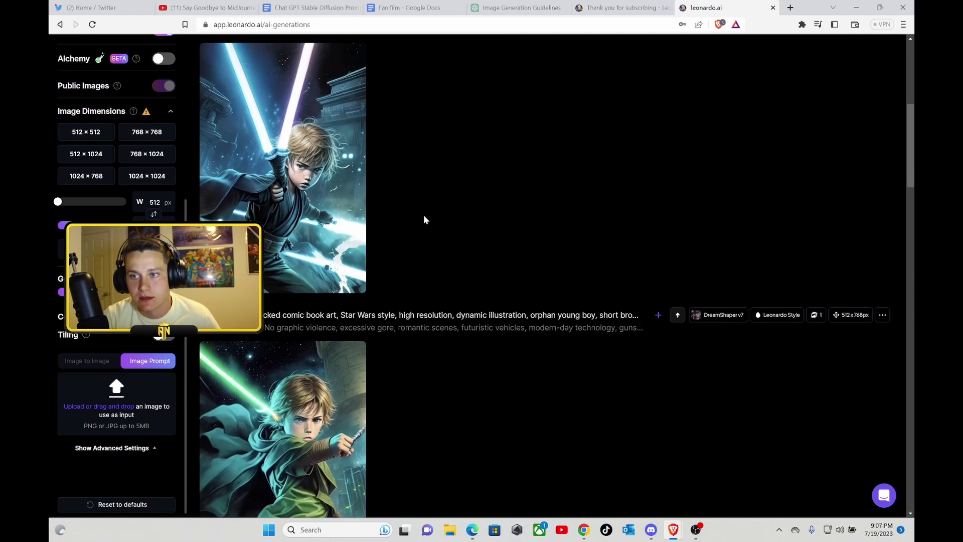
scroll(423, 217, down, 1)
scroll(424, 218, down, 3)
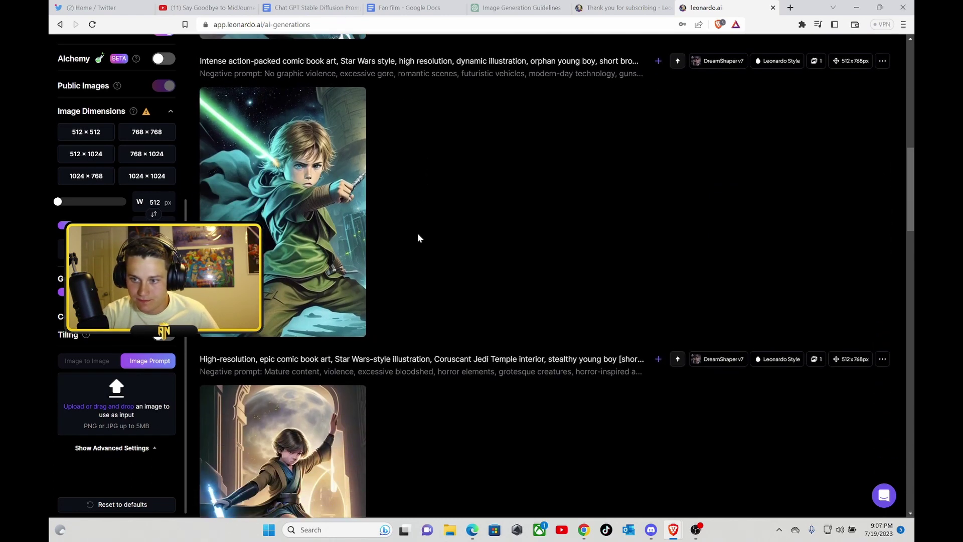
scroll(418, 236, up, 3)
click(287, 192)
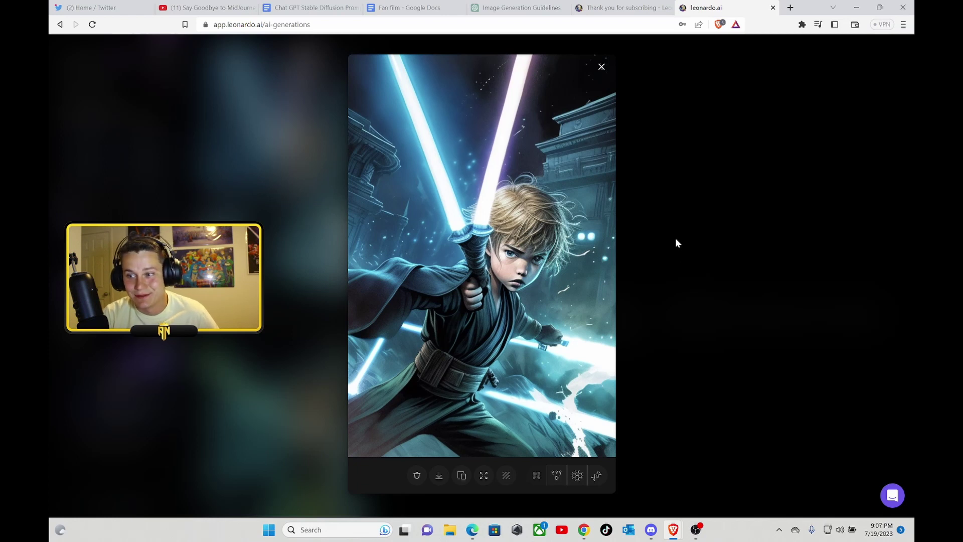
click(675, 242)
scroll(526, 255, down, 1)
scroll(414, 263, down, 2)
click(306, 270)
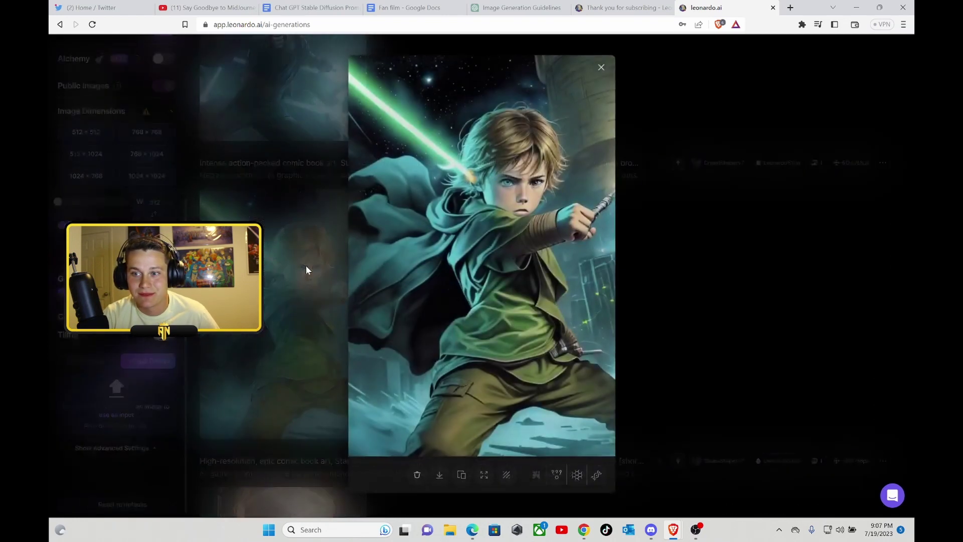
click(805, 230)
scroll(566, 351, down, 3)
scroll(567, 351, down, 2)
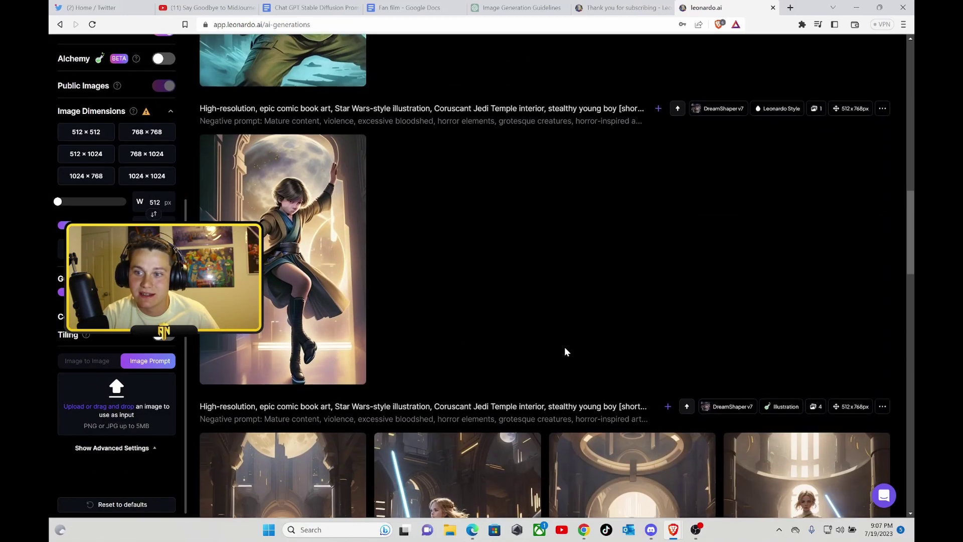
click(286, 255)
click(683, 256)
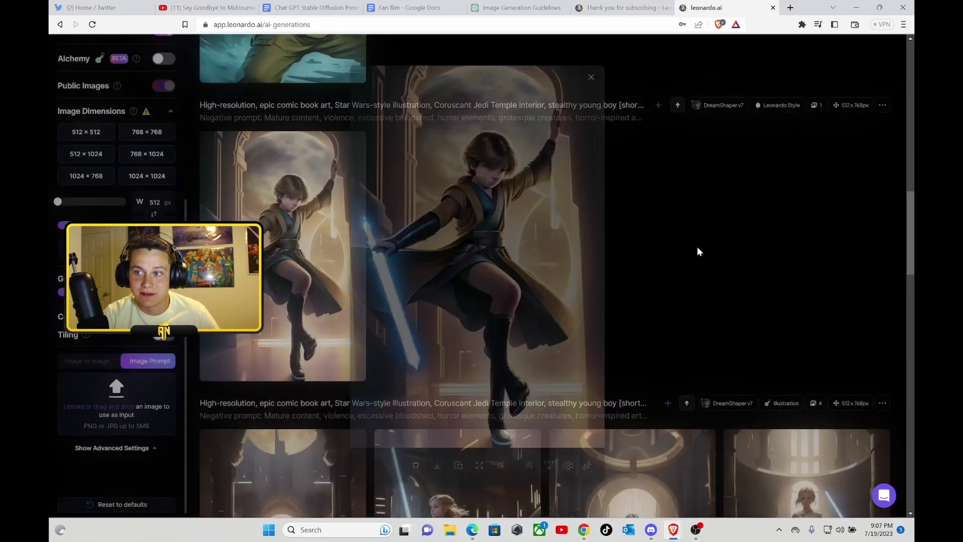
scroll(697, 249, down, 2)
scroll(602, 301, down, 4)
scroll(560, 341, down, 2)
scroll(561, 340, down, 3)
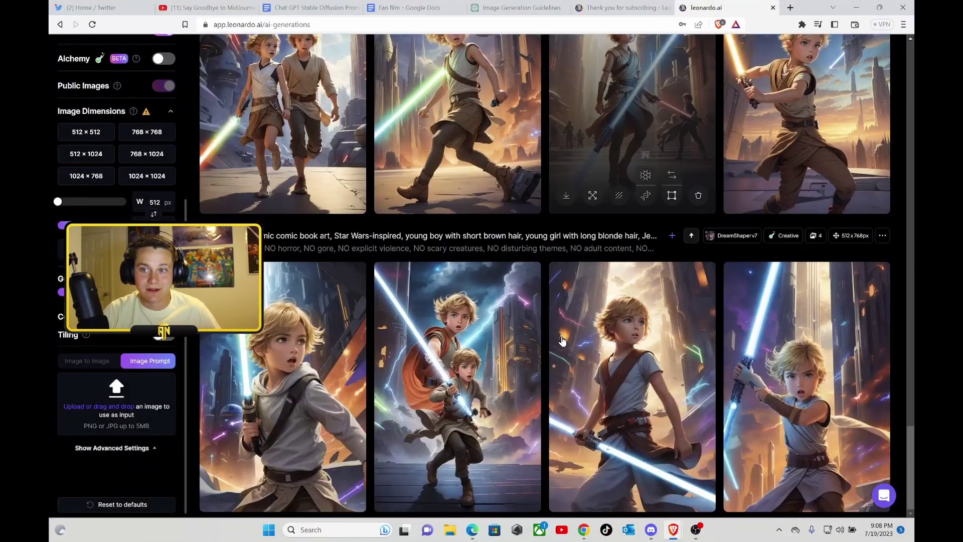
scroll(549, 369, up, 3)
scroll(542, 384, up, 3)
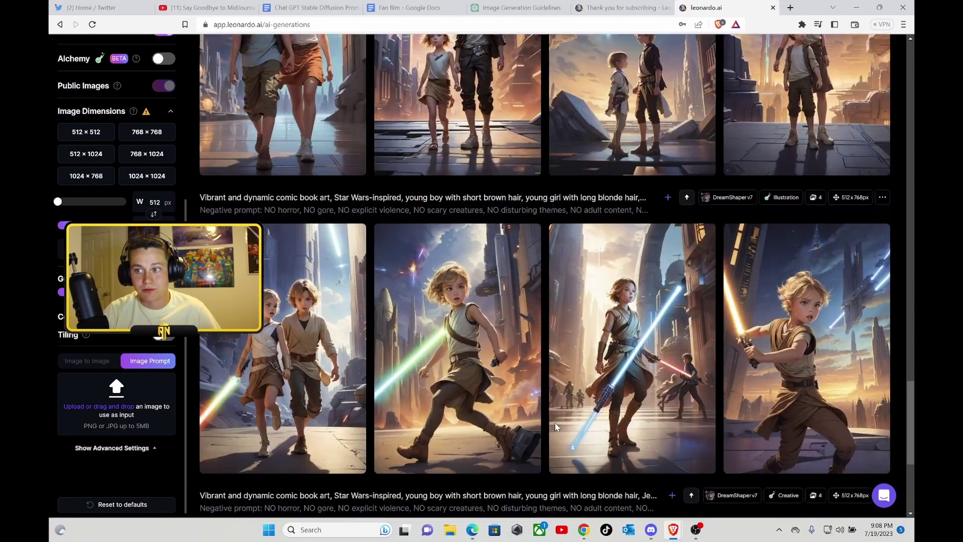
scroll(548, 361, up, 3)
scroll(553, 339, up, 2)
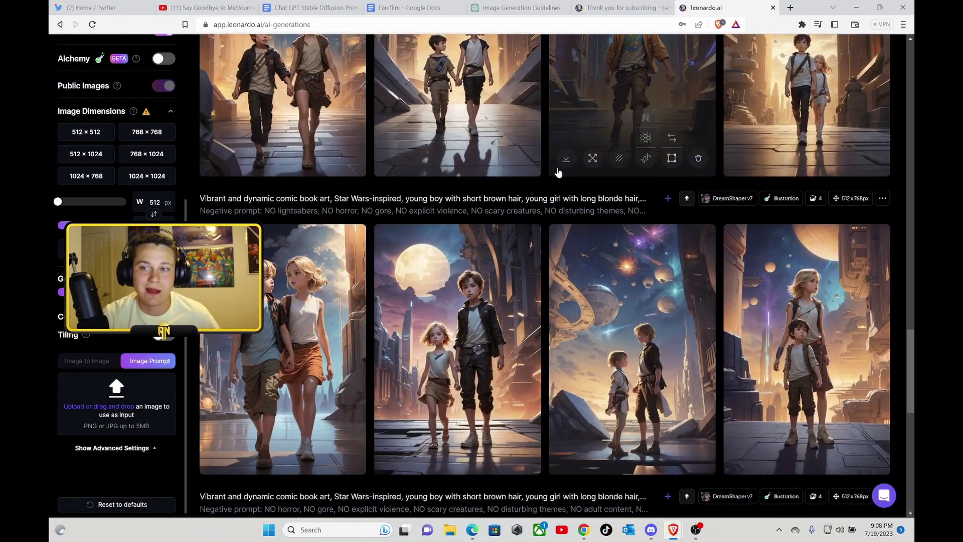
scroll(549, 226, up, 1)
scroll(546, 241, up, 3)
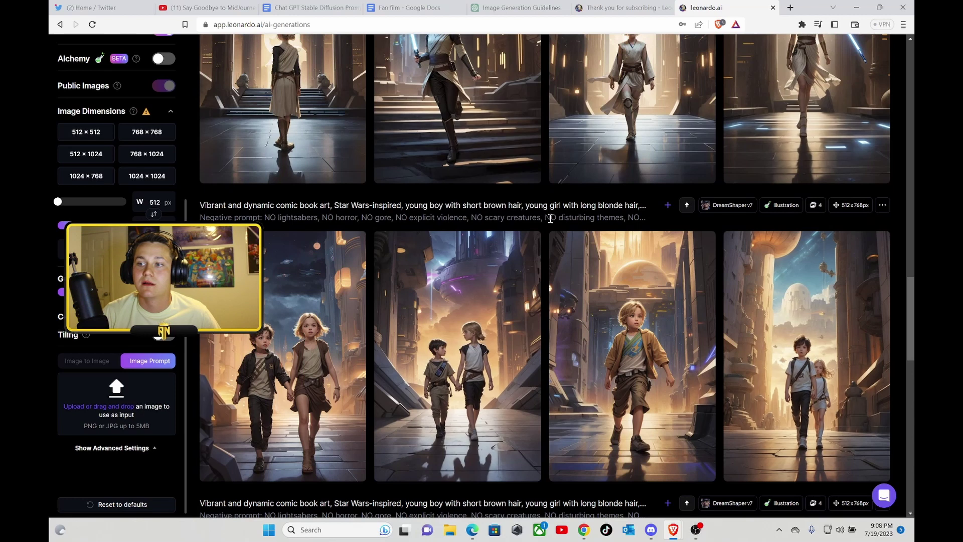